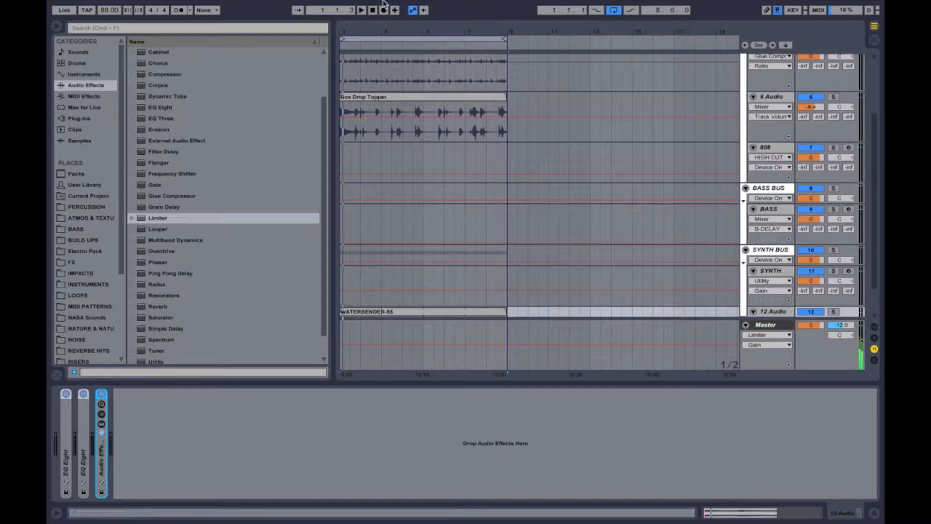
Add a Spectrum device at the end of the 12 Audio track's effect chain and expand its graph
{"action": "left_click", "coordinate": [380, 40]}
{"action": "scroll", "coordinate": [314, 89], "scroll_direction": "down", "scroll_amount": 3}
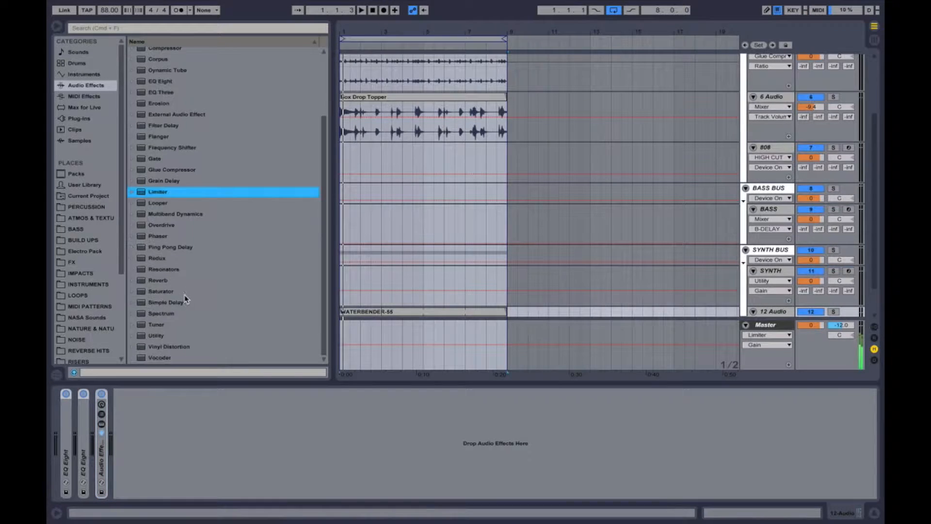
{"action": "double_click", "coordinate": [172, 313]}
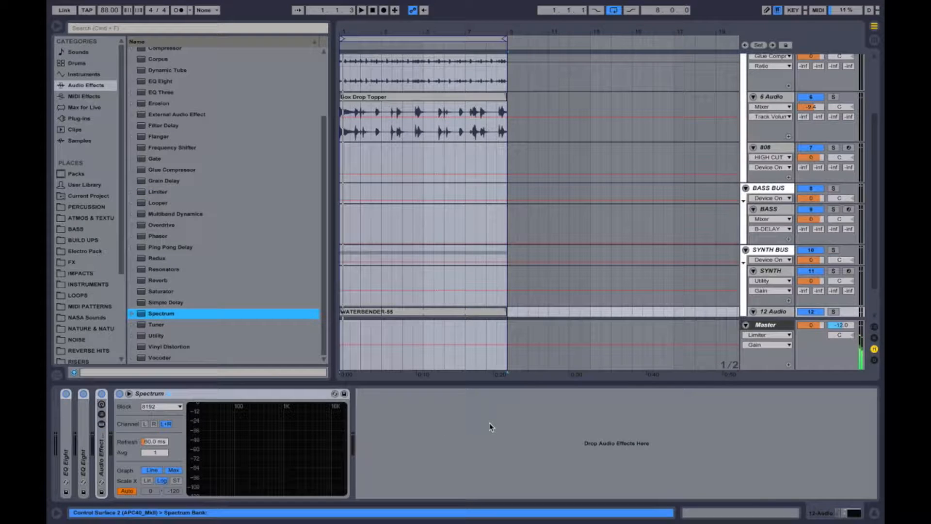
{"action": "double_click", "coordinate": [313, 437]}
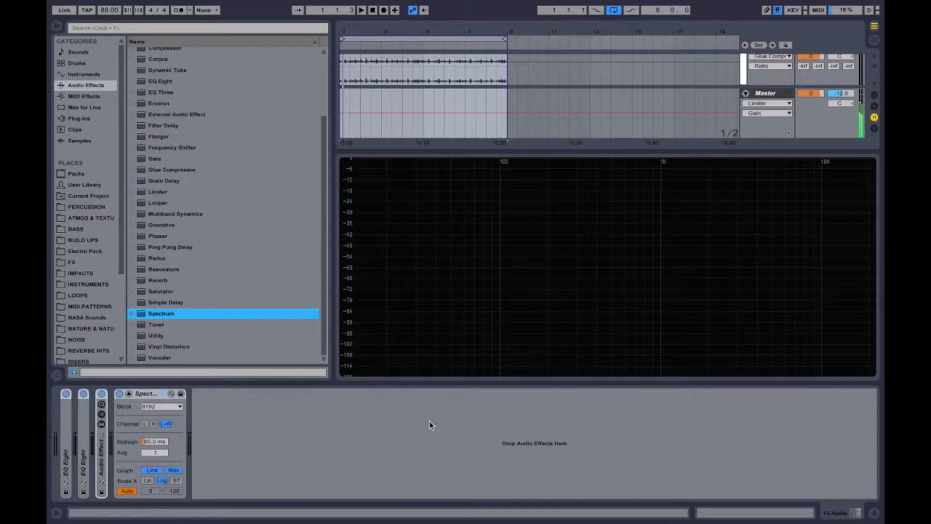
Hide the browser to widen the expanded spectrum and start playing the loop
{"action": "key", "text": "super+alt+b"}
{"action": "key", "text": "space"}
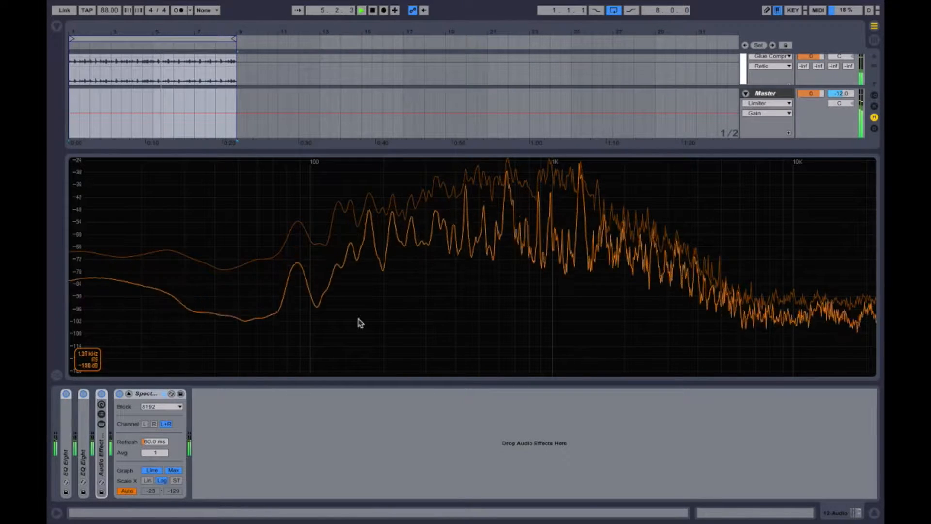
Compare the Spectrum's Lin and ST horizontal scales during playback, and return it to Log
{"action": "left_click", "coordinate": [148, 481]}
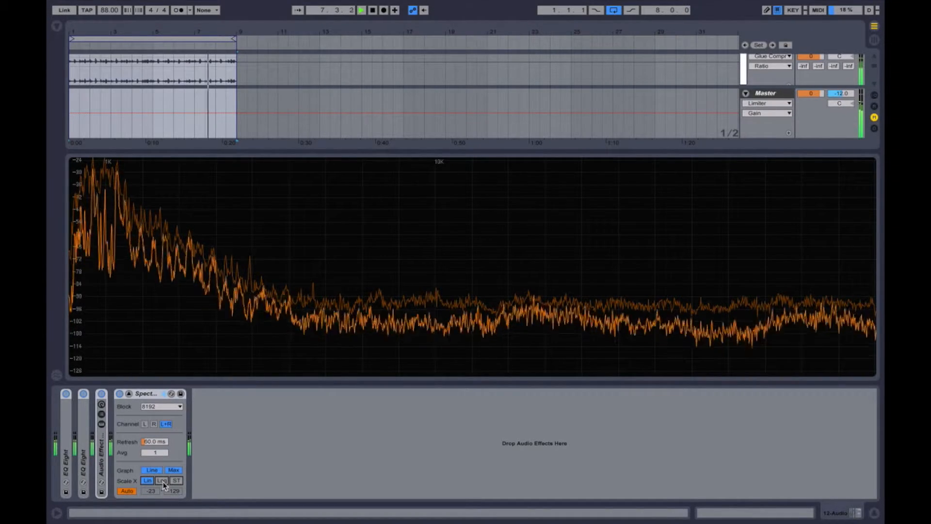
{"action": "mouse_move", "coordinate": [96, 187]}
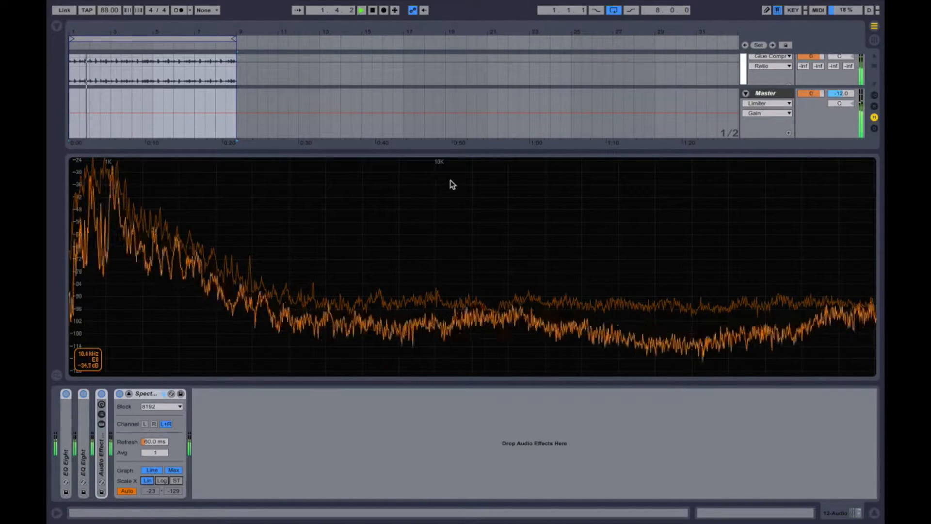
{"action": "left_click", "coordinate": [177, 480]}
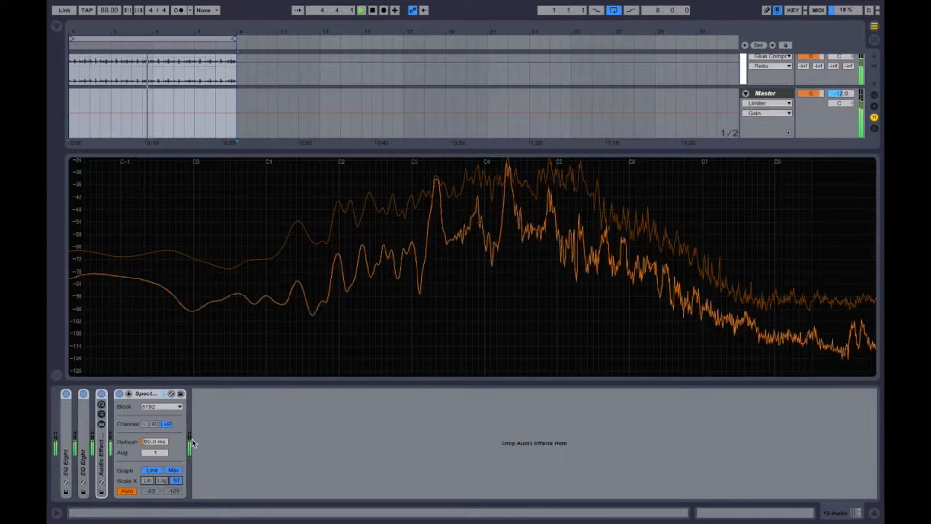
{"action": "left_click", "coordinate": [162, 480]}
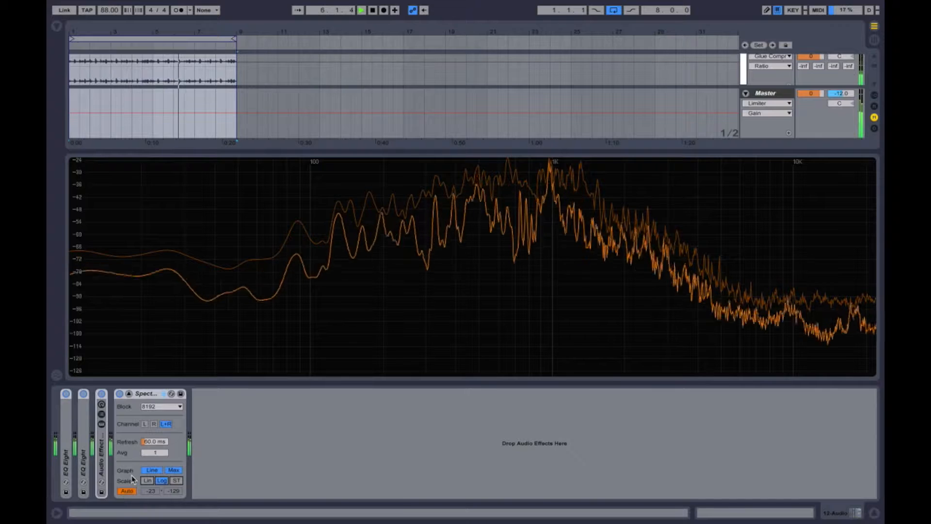
Switch the Spectrum graph to Bins and move the device onto the 5 Audio track, with the loop playing
{"action": "left_click", "coordinate": [152, 470]}
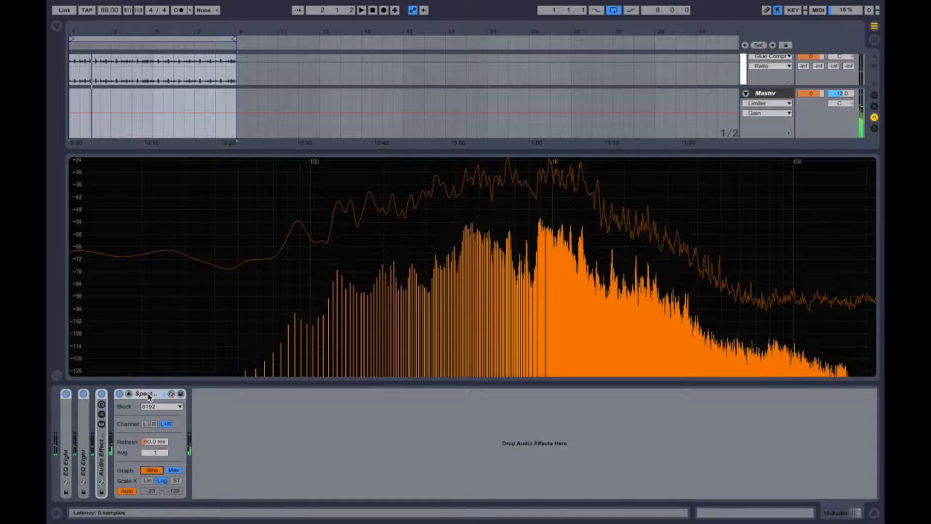
{"action": "left_click", "coordinate": [176, 74]}
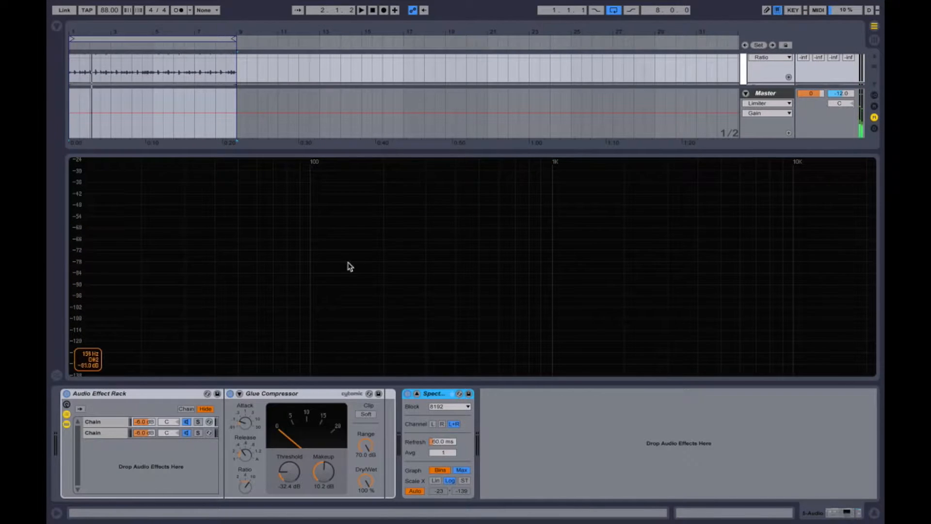
{"action": "key", "text": "space"}
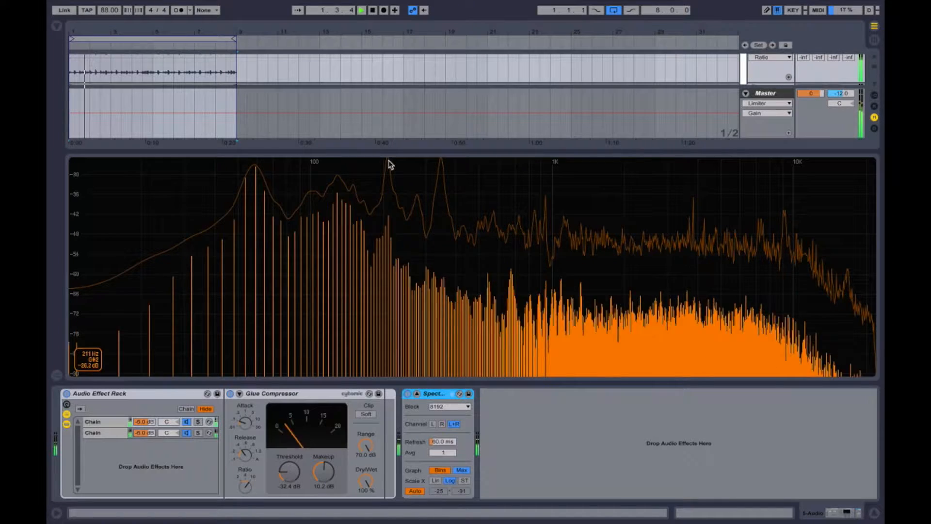
Solo the 5 Audio track to examine its spectrum on its own, and unsolo it
{"action": "scroll", "coordinate": [598, 86], "scroll_direction": "up", "scroll_amount": 10}
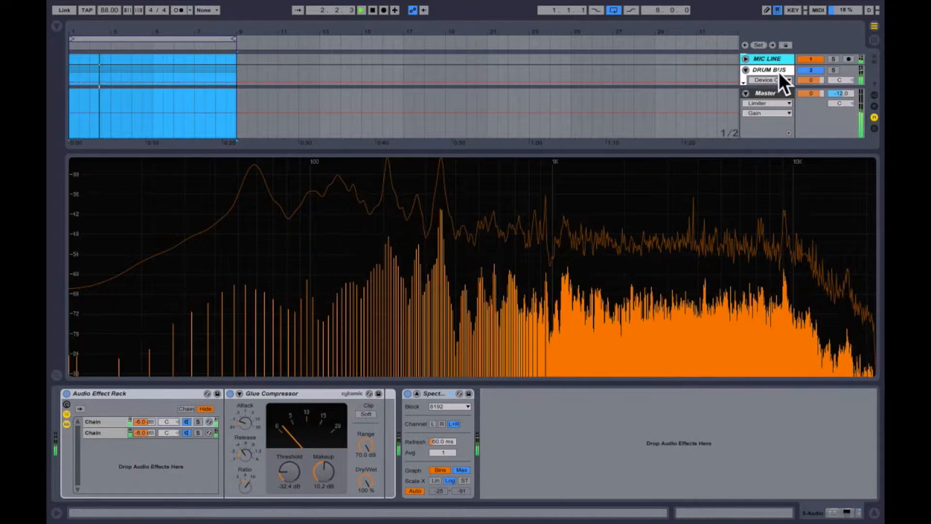
{"action": "key", "text": "super+alt+l"}
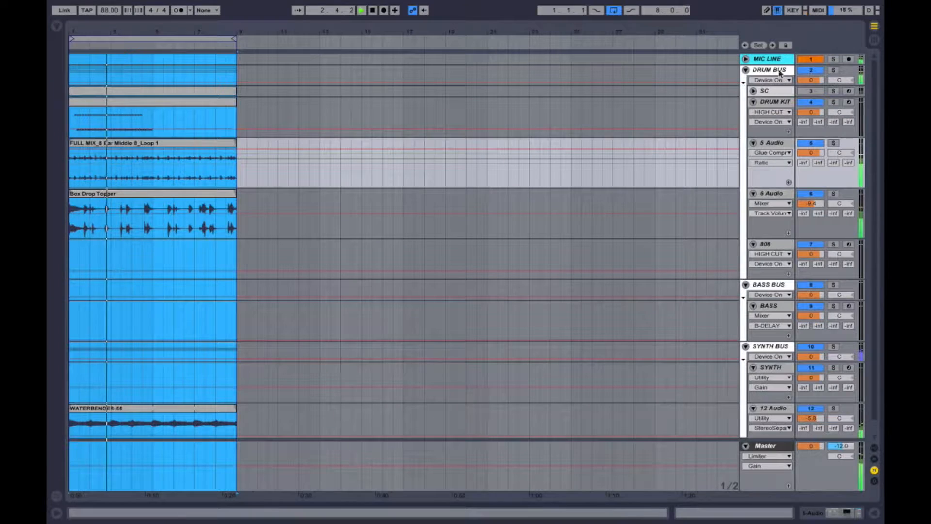
{"action": "left_click", "coordinate": [835, 144]}
{"action": "key", "text": "super+alt+l"}
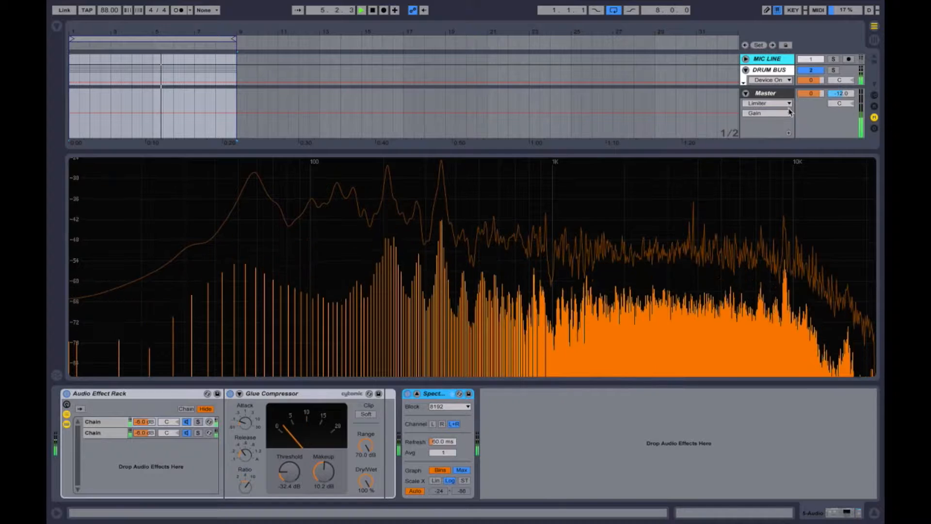
{"action": "key", "text": "shift+Tab"}
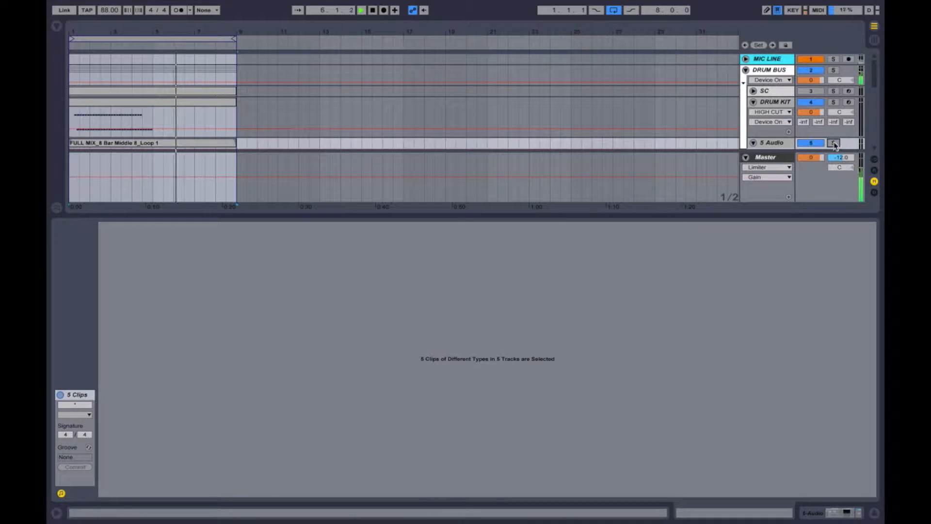
{"action": "scroll", "coordinate": [835, 144], "scroll_direction": "down", "scroll_amount": 3}
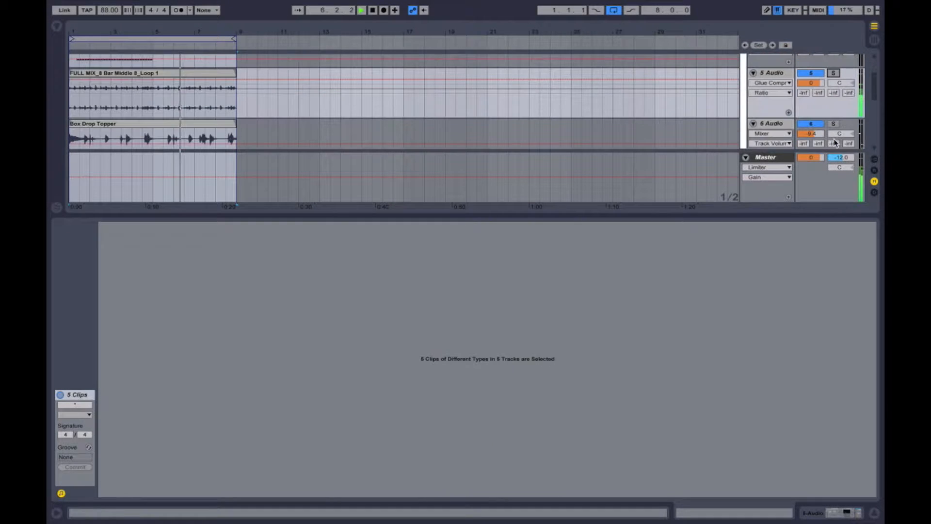
Expand the Slow Average Log spectrum on the Master track and collapse that track in the arrangement
{"action": "left_click", "coordinate": [776, 159]}
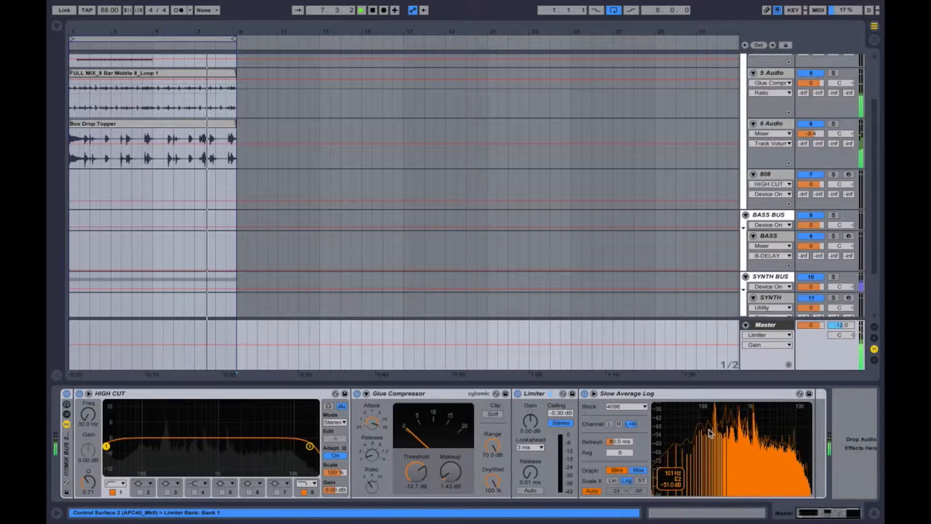
{"action": "double_click", "coordinate": [710, 433]}
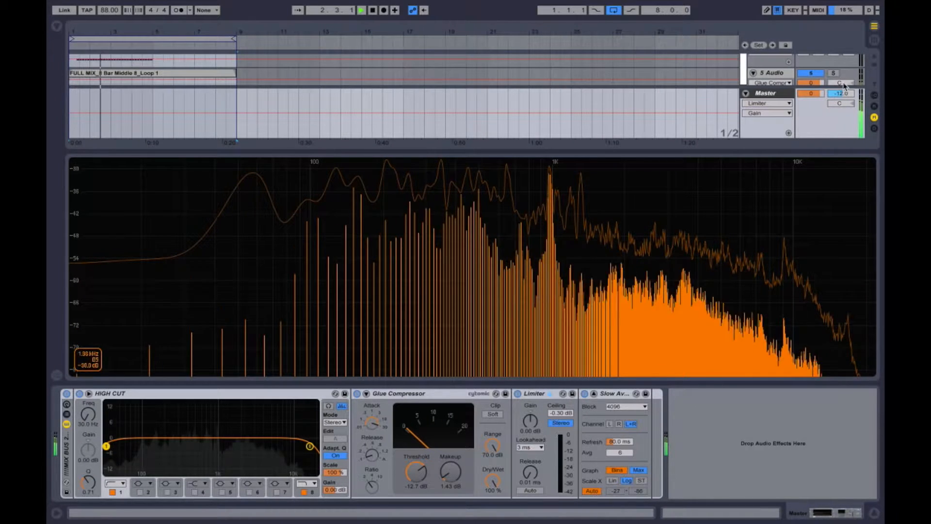
{"action": "left_click", "coordinate": [746, 93]}
Deactivate the DRUM KIT, 5 Audio and 6 Audio tracks one after another while monitoring the master spectrum
{"action": "scroll", "coordinate": [749, 94], "scroll_direction": "up", "scroll_amount": 3}
{"action": "left_click", "coordinate": [820, 79]}
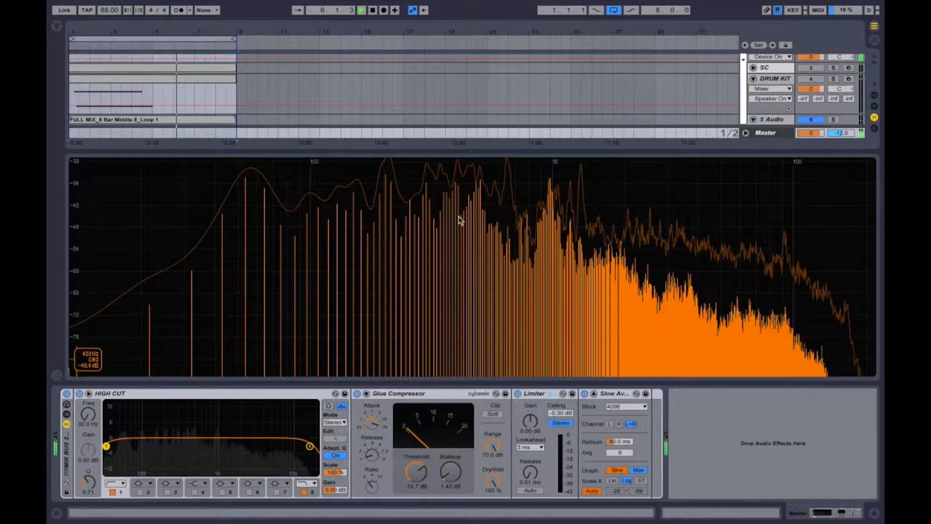
{"action": "scroll", "coordinate": [282, 108], "scroll_direction": "down", "scroll_amount": 3}
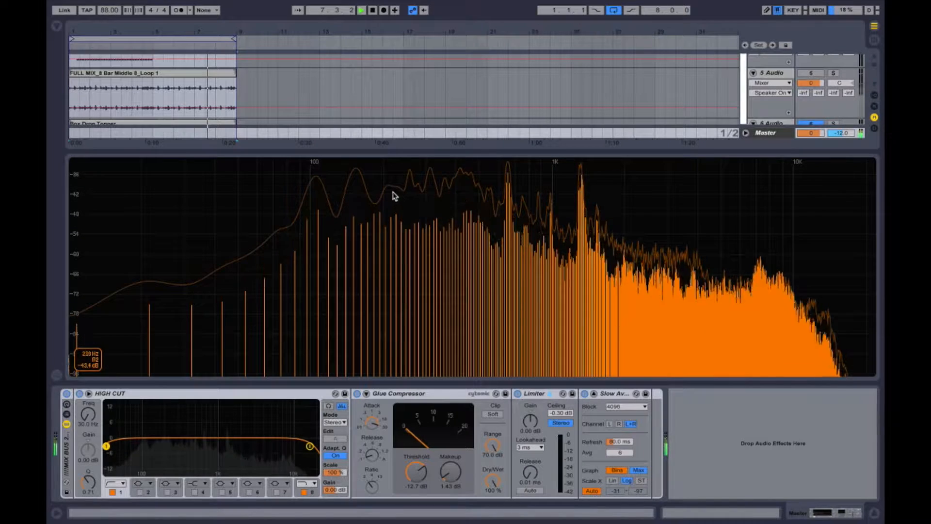
{"action": "scroll", "coordinate": [728, 93], "scroll_direction": "down", "scroll_amount": 3}
{"action": "scroll", "coordinate": [728, 94], "scroll_direction": "up", "scroll_amount": 2}
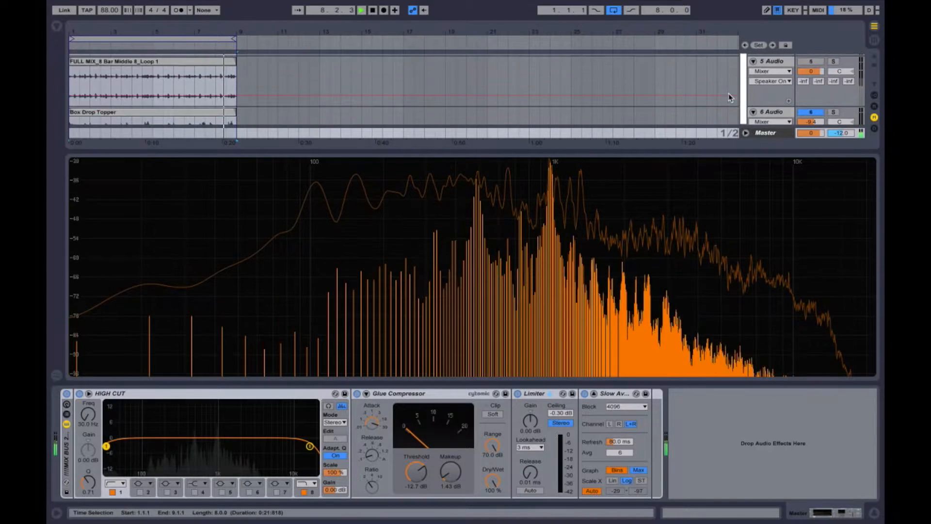
{"action": "scroll", "coordinate": [729, 93], "scroll_direction": "up", "scroll_amount": 1}
{"action": "scroll", "coordinate": [729, 93], "scroll_direction": "down", "scroll_amount": 4}
{"action": "key", "text": "alt+super+l"}
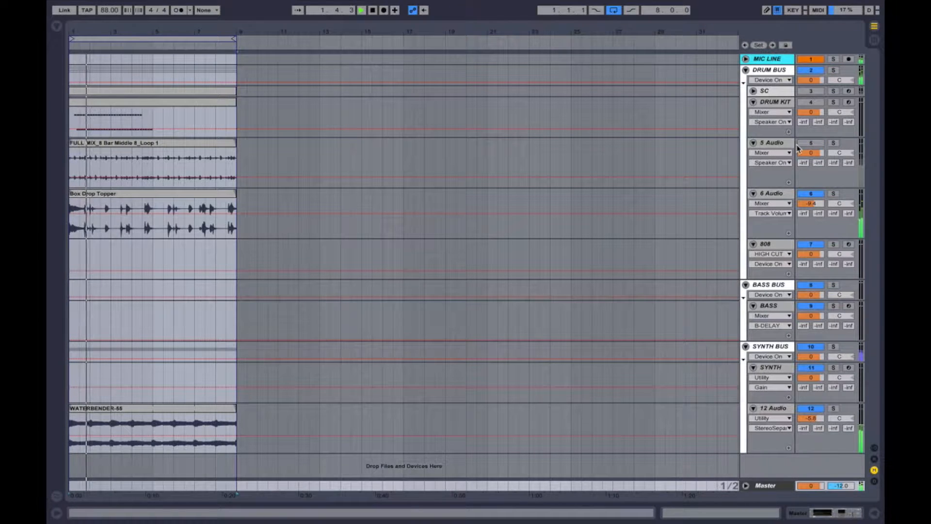
{"action": "left_click", "coordinate": [810, 193]}
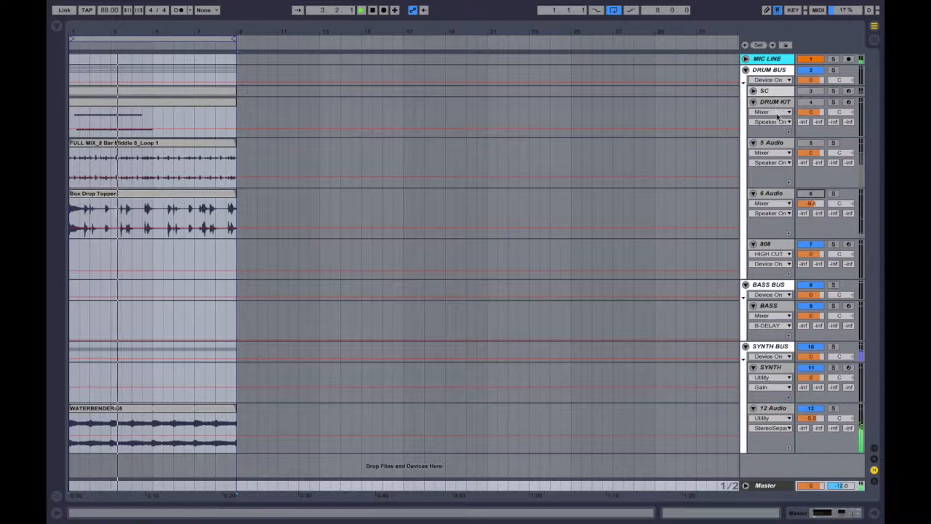
Bring back the Master track's expanded spectrum and examine the mix with the drum tracks deactivated
{"action": "left_click", "coordinate": [784, 152]}
{"action": "left_click", "coordinate": [782, 144]}
{"action": "left_click", "coordinate": [781, 144]}
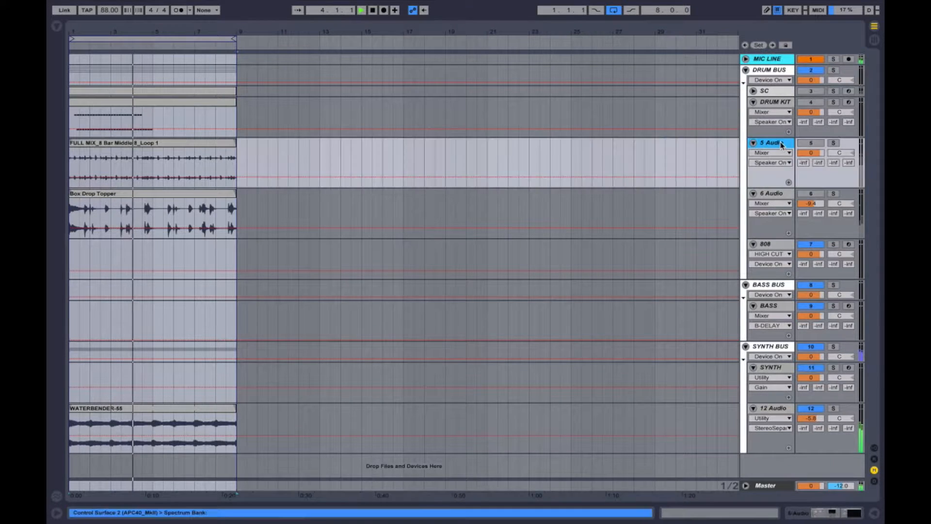
{"action": "double_click", "coordinate": [757, 485]}
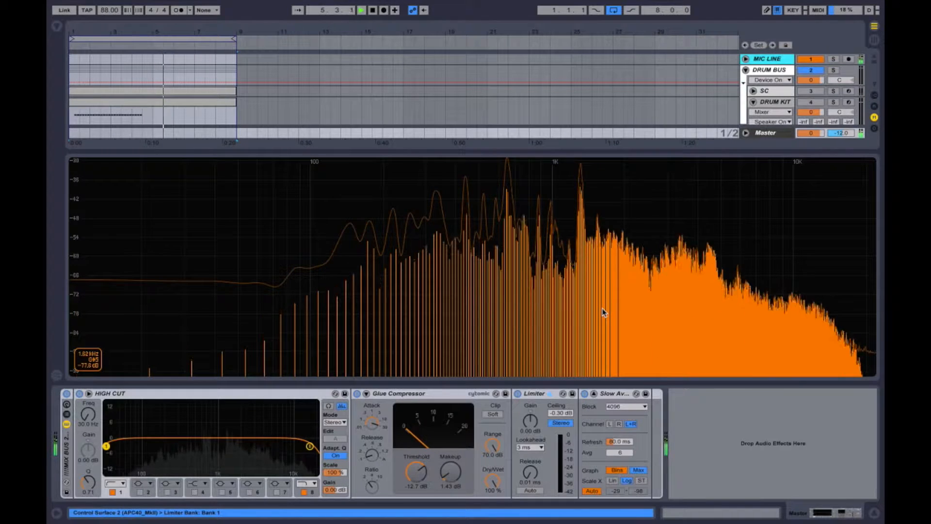
{"action": "scroll", "coordinate": [794, 98], "scroll_direction": "down", "scroll_amount": 3}
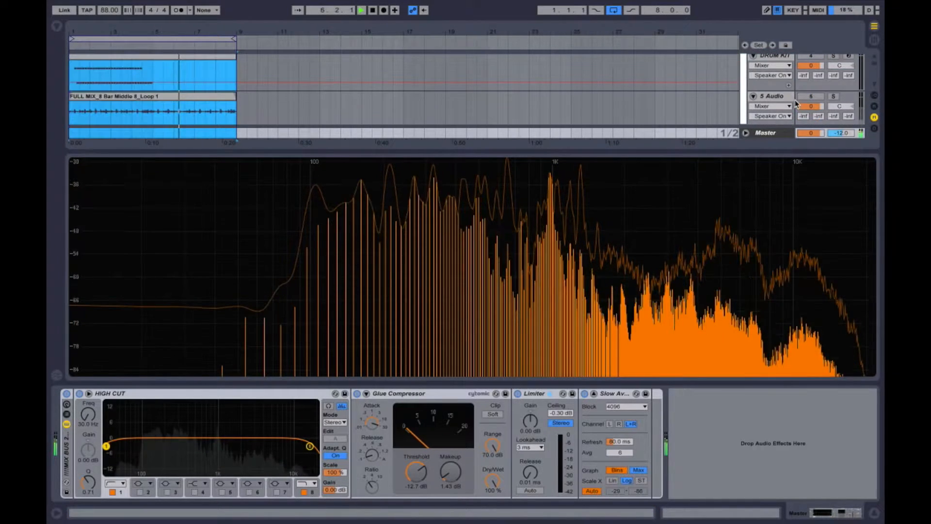
{"action": "scroll", "coordinate": [794, 97], "scroll_direction": "up", "scroll_amount": 3}
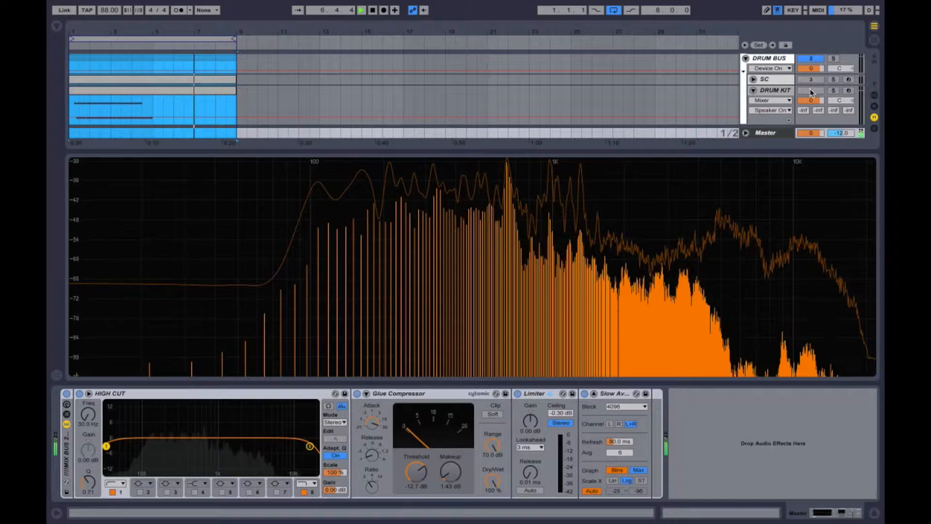
Reactivate the 5 Audio and 6 Audio tracks, and collapse them together with the DRUM KIT track
{"action": "left_click", "coordinate": [811, 90]}
{"action": "scroll", "coordinate": [807, 100], "scroll_direction": "down", "scroll_amount": 2}
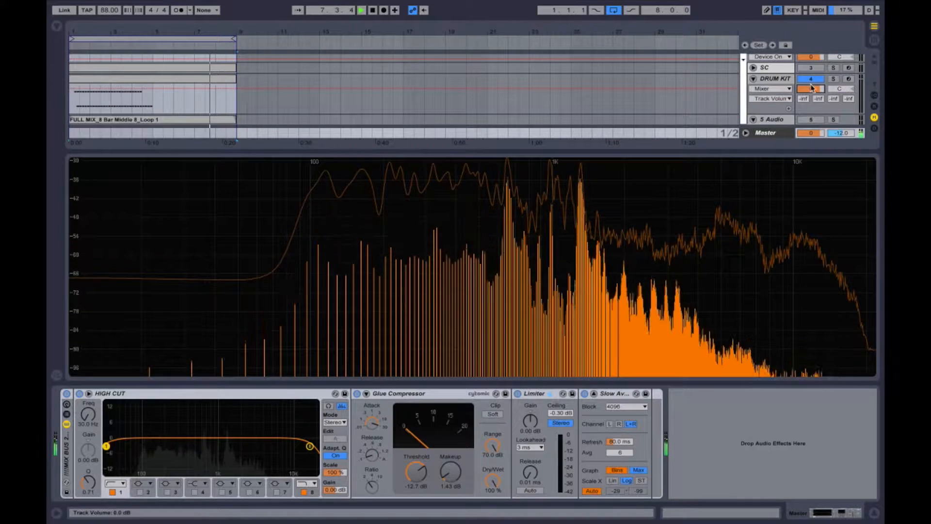
{"action": "left_click", "coordinate": [811, 119]}
{"action": "left_click", "coordinate": [753, 78]}
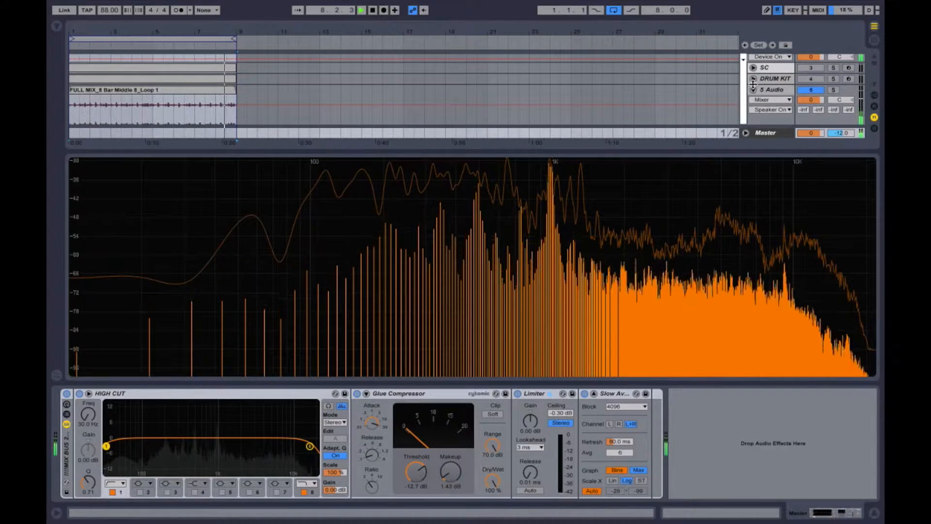
{"action": "left_click", "coordinate": [754, 90]}
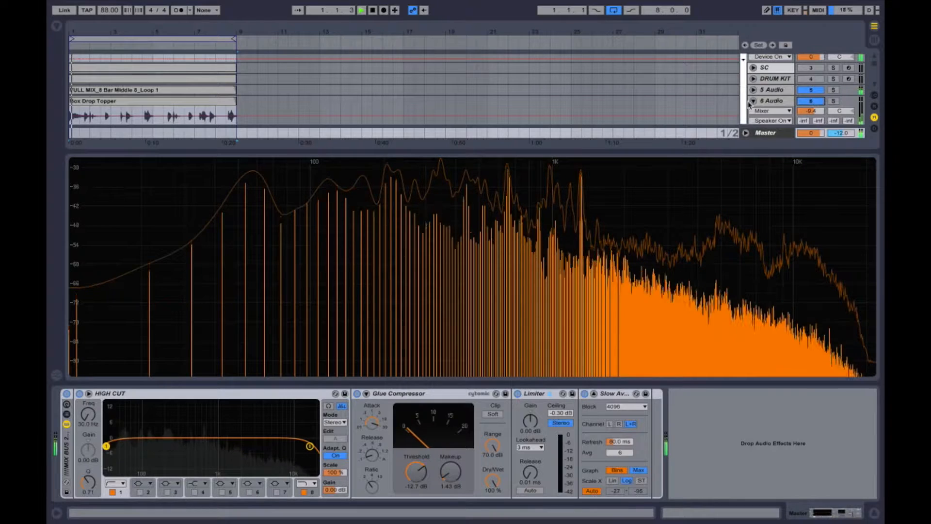
{"action": "left_click", "coordinate": [753, 101]}
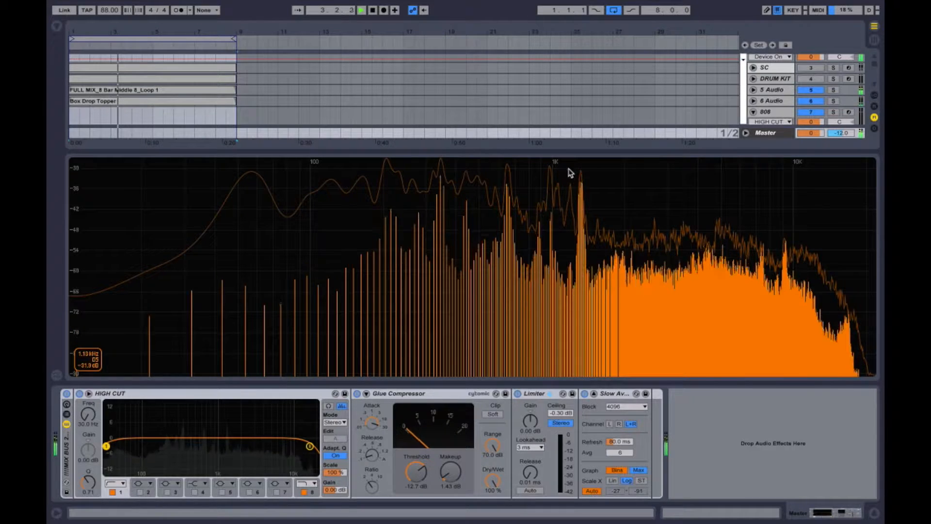
Shrink the expanded master spectrum to a narrow strip below the arrangement and deactivate the 6 Audio track
{"action": "left_click_drag", "start_coordinate": [573, 153], "coordinate": [590, 365]}
{"action": "left_click", "coordinate": [593, 393]}
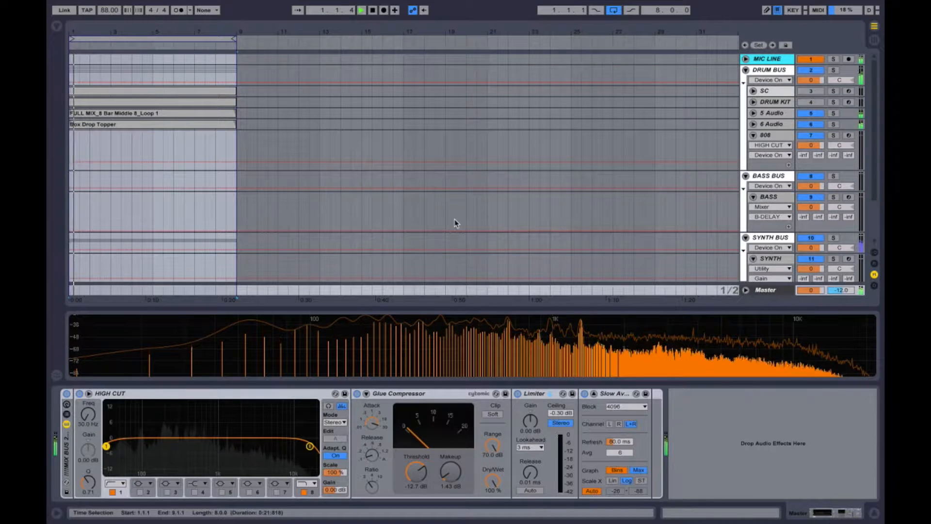
{"action": "scroll", "coordinate": [726, 119], "scroll_direction": "down", "scroll_amount": 3}
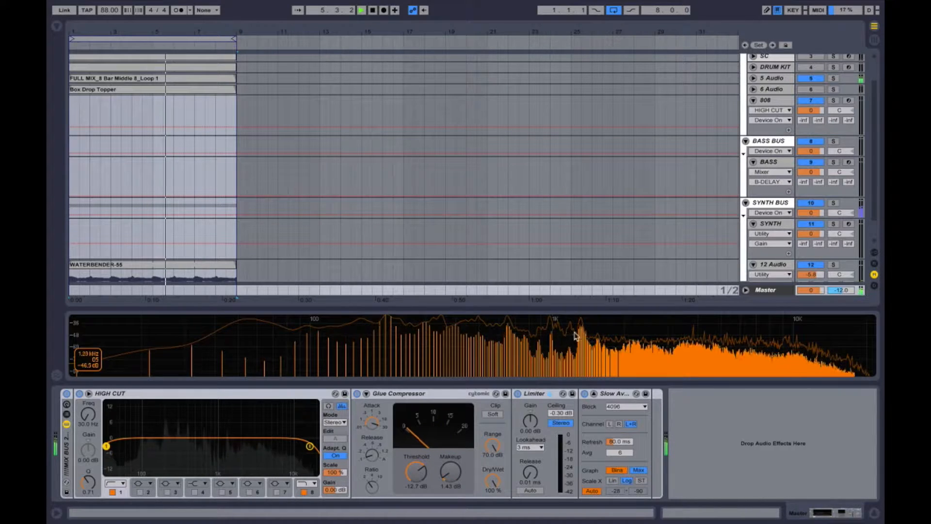
Set the 12 Audio track's volume to -5.4 dB
{"action": "left_click", "coordinate": [779, 264]}
{"action": "left_click", "coordinate": [102, 397]}
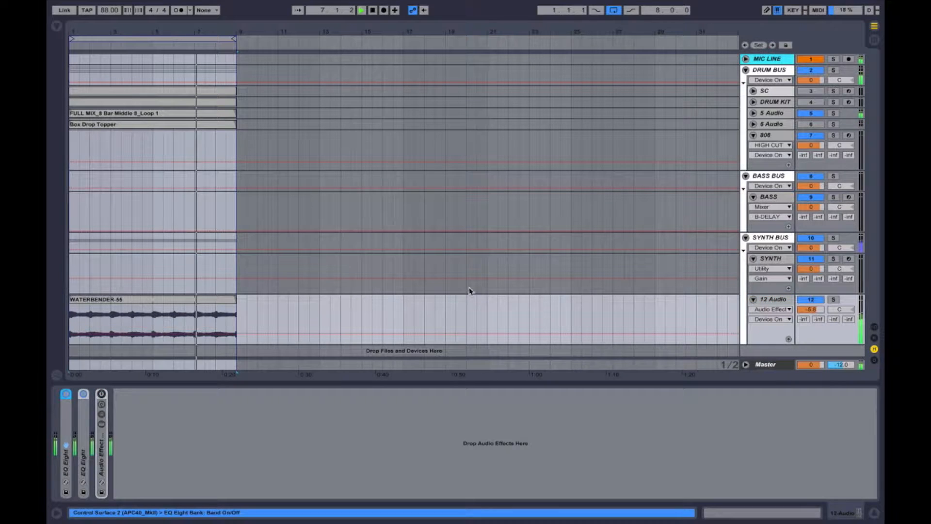
{"action": "left_click", "coordinate": [811, 309]}
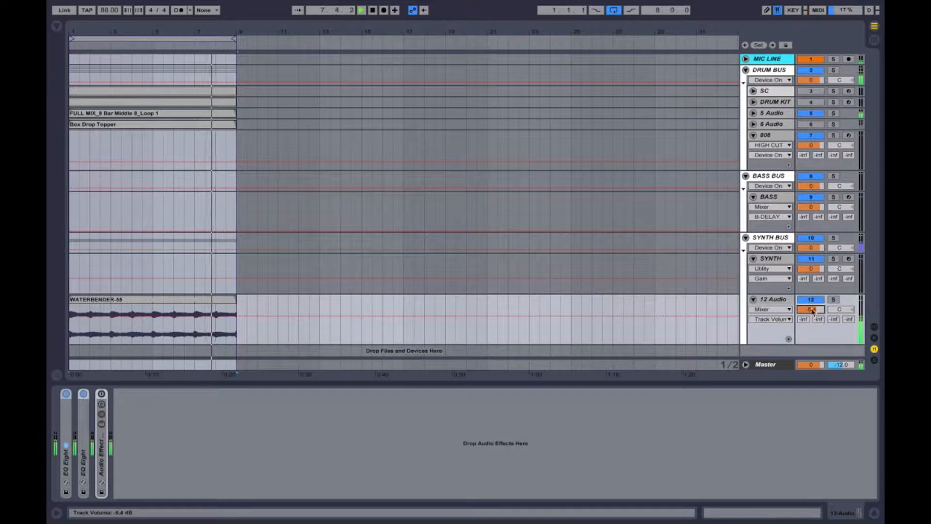
Try different ceilings on the Master track's Limiter, including -6.75 dB and -0.01 dB, ending at -11.2 dB with the gain at 0 dB
{"action": "left_click", "coordinate": [775, 366]}
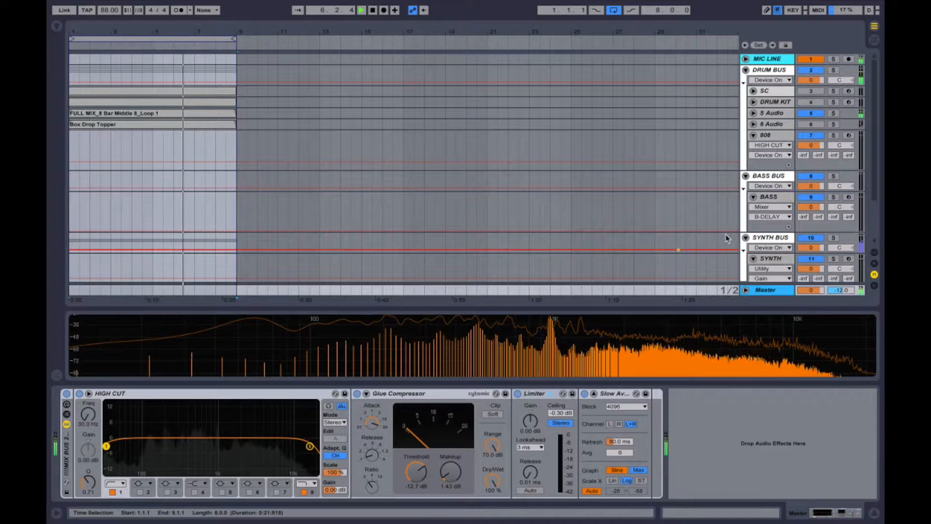
{"action": "scroll", "coordinate": [792, 112], "scroll_direction": "down", "scroll_amount": 3}
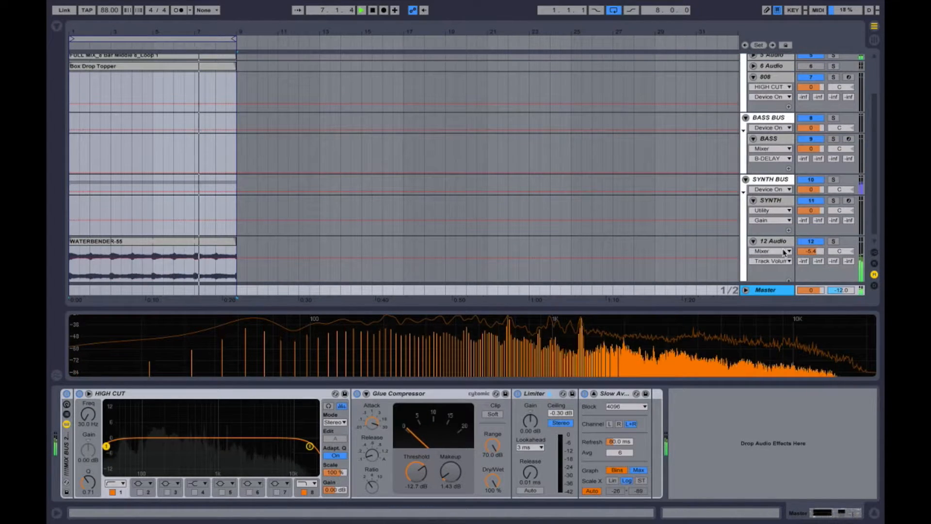
{"action": "left_click", "coordinate": [560, 414]}
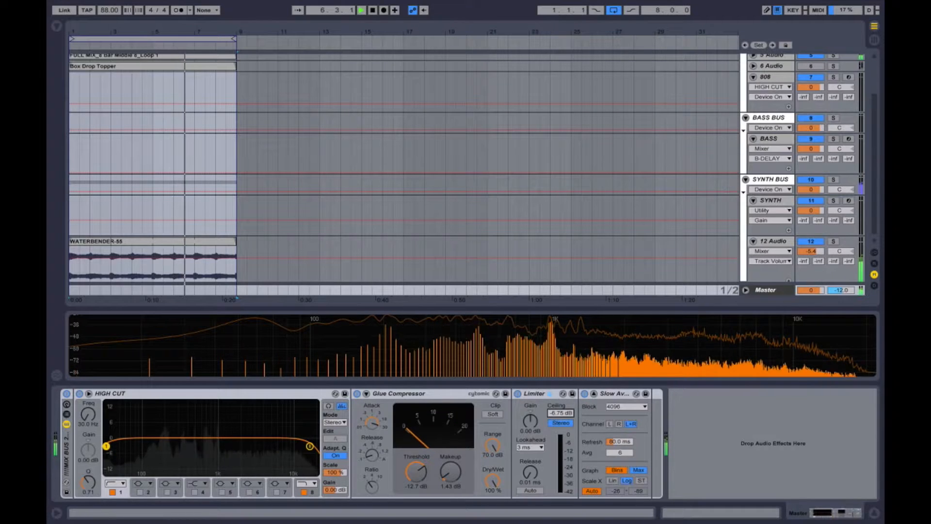
{"action": "left_click_drag", "start_coordinate": [560, 414], "coordinate": [559, 364]}
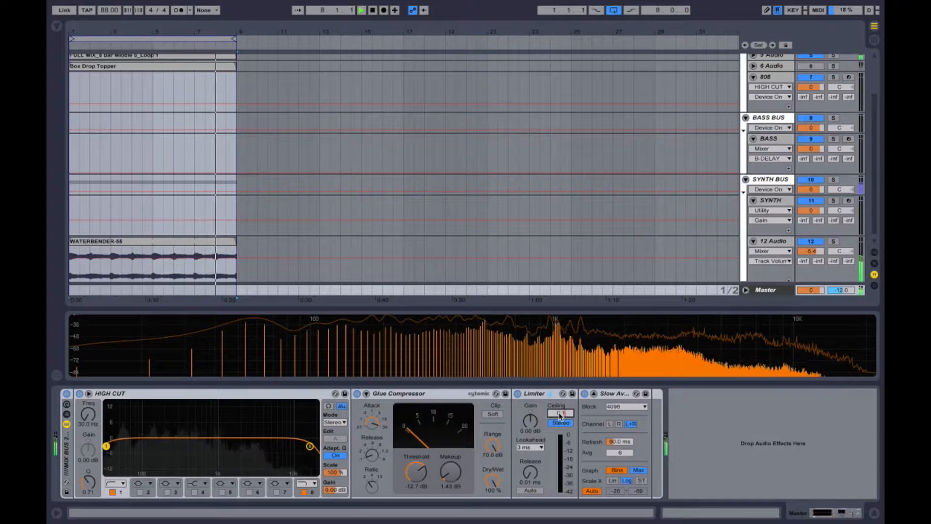
{"action": "type", "text": "-0.01 dB"}
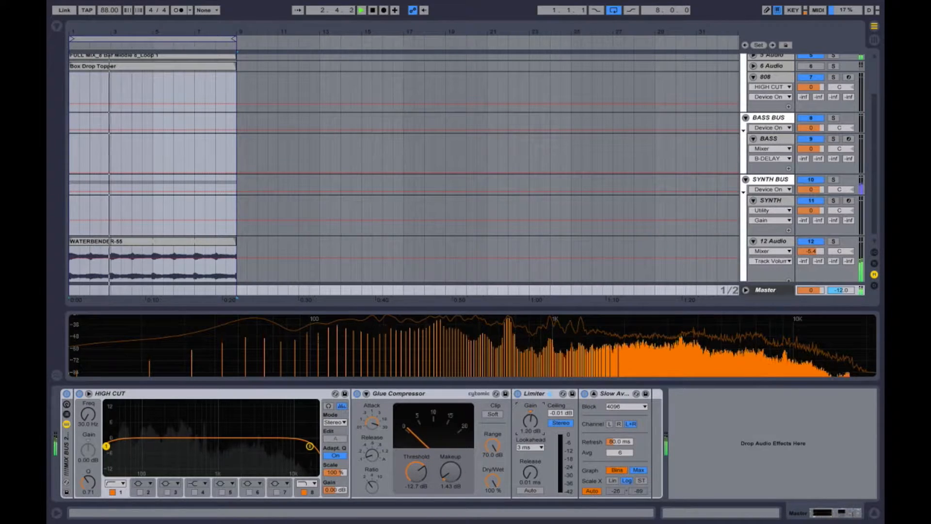
{"action": "left_click_drag", "start_coordinate": [531, 421], "coordinate": [532, 423]}
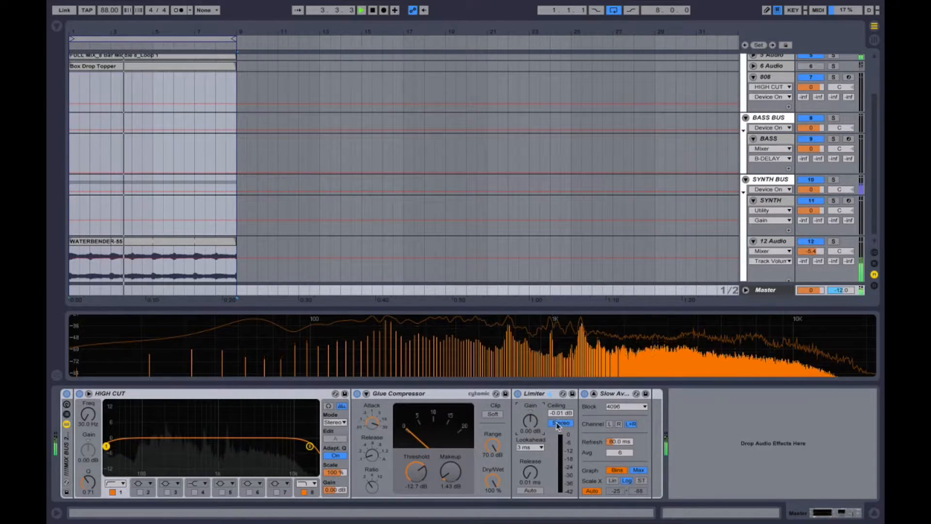
{"action": "left_click_drag", "start_coordinate": [560, 415], "coordinate": [560, 426]}
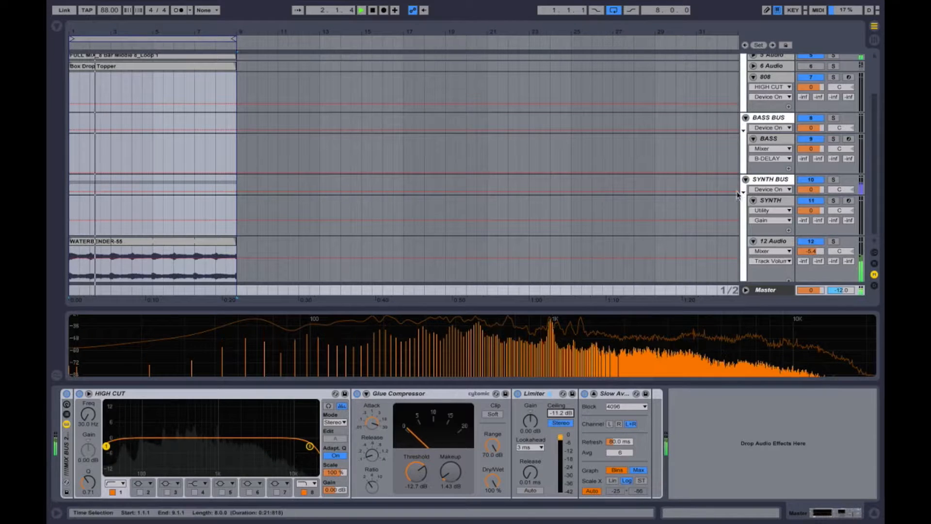
Add a Limiter after the Spectrum on the 5 Audio track and lower its ceiling to -18.6 dB
{"action": "scroll", "coordinate": [774, 85], "scroll_direction": "up", "scroll_amount": 2}
{"action": "left_click", "coordinate": [774, 90]}
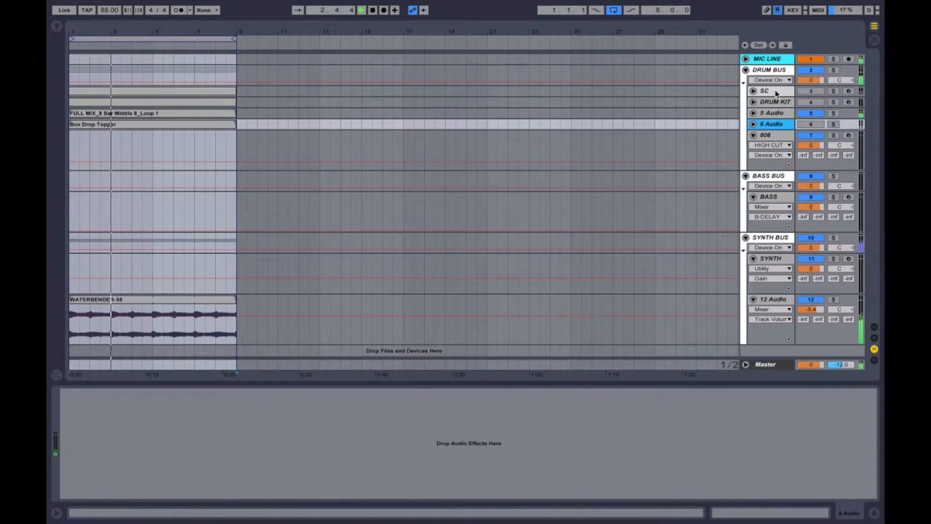
{"action": "left_click", "coordinate": [771, 115]}
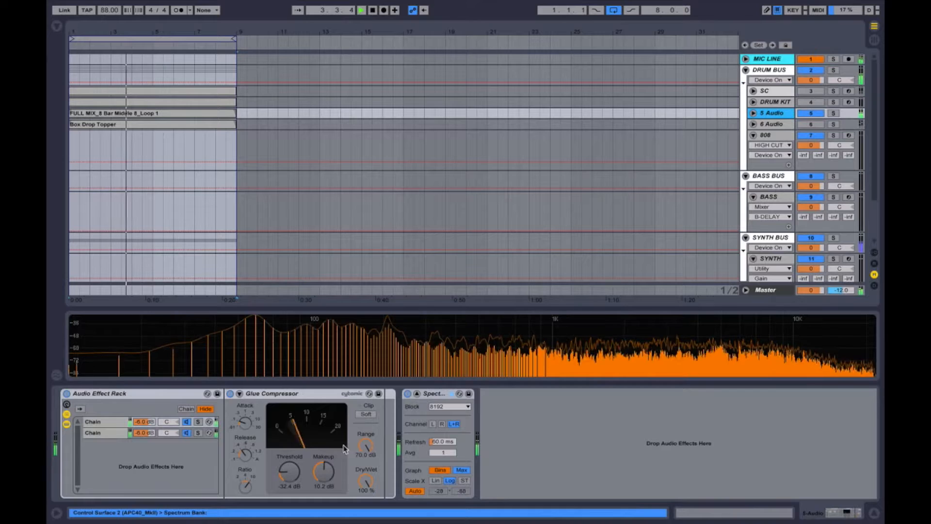
{"action": "key", "text": "super+alt+b"}
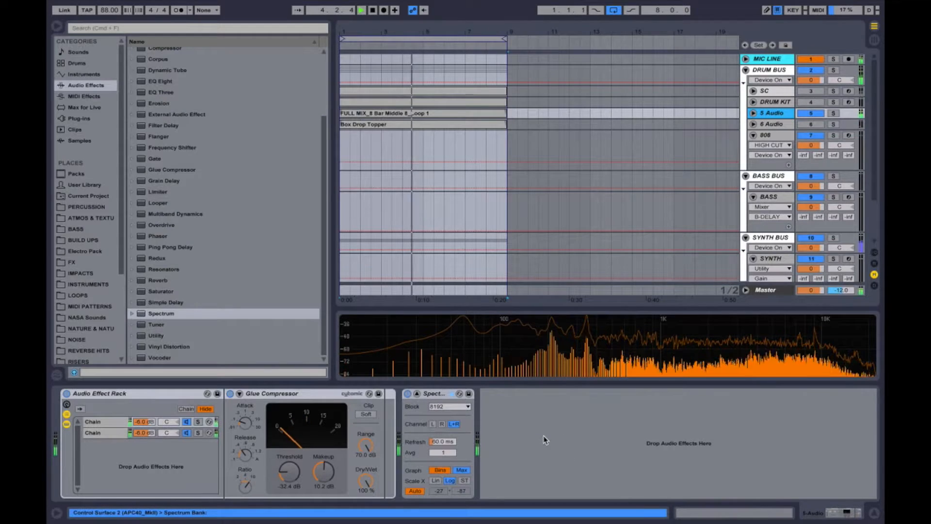
{"action": "left_click", "coordinate": [161, 194]}
{"action": "key", "text": "Return"}
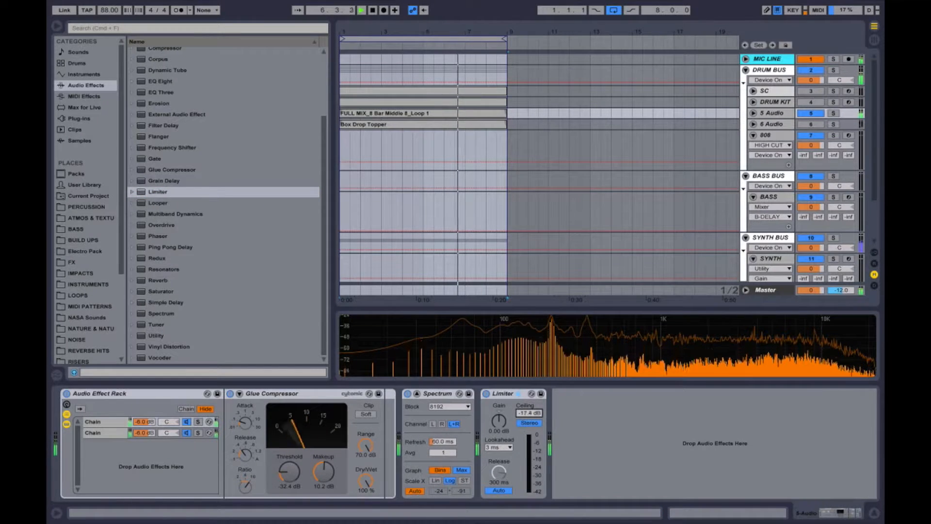
{"action": "left_click_drag", "start_coordinate": [529, 413], "coordinate": [529, 412]}
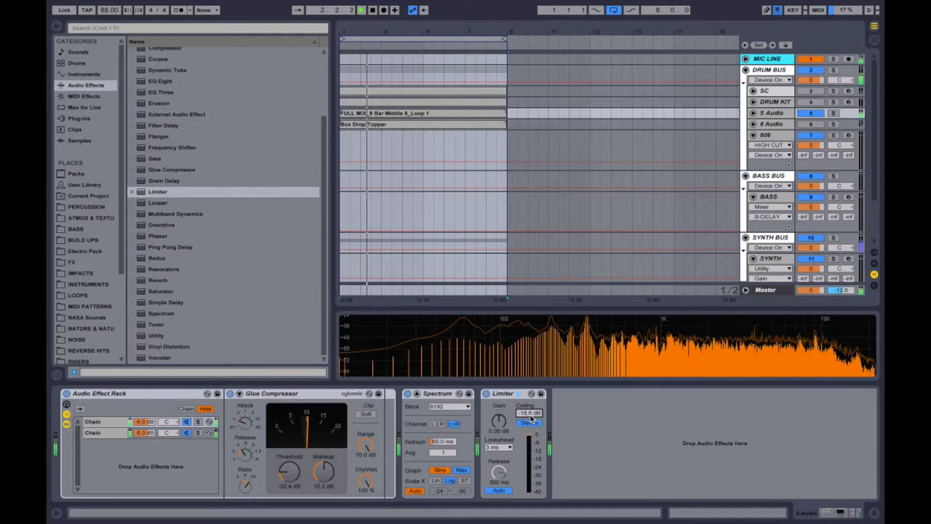
On the Master's Limiter, try a gain of 5.10 dB, reset it to 0 dB, and raise the ceiling to 0 dB
{"action": "left_click", "coordinate": [771, 291]}
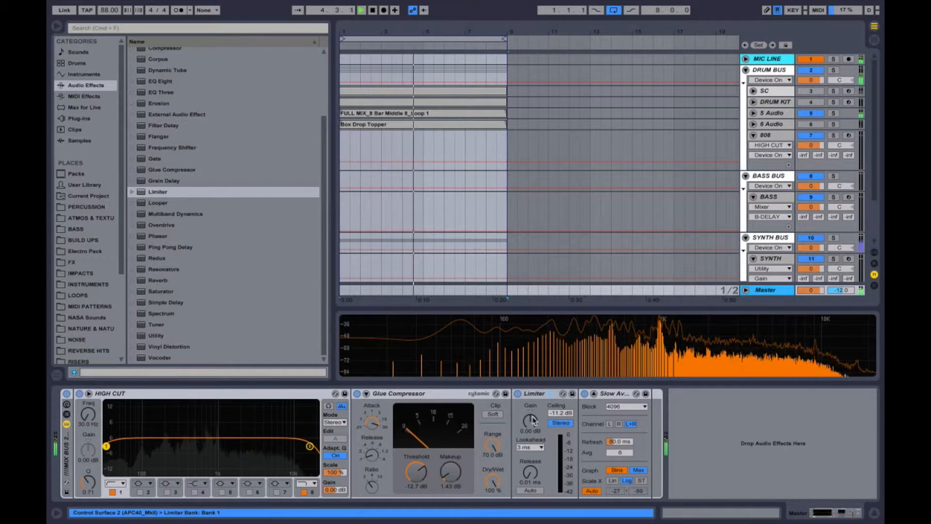
{"action": "left_click_drag", "start_coordinate": [530, 421], "coordinate": [530, 400]}
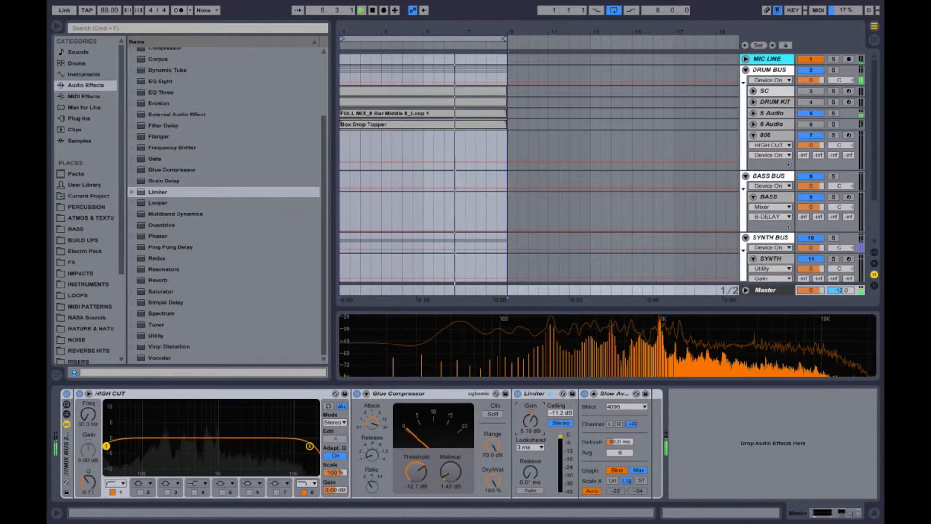
{"action": "left_click", "coordinate": [531, 412]}
{"action": "left_click", "coordinate": [560, 414]}
{"action": "left_click_drag", "start_coordinate": [554, 414], "coordinate": [555, 392]}
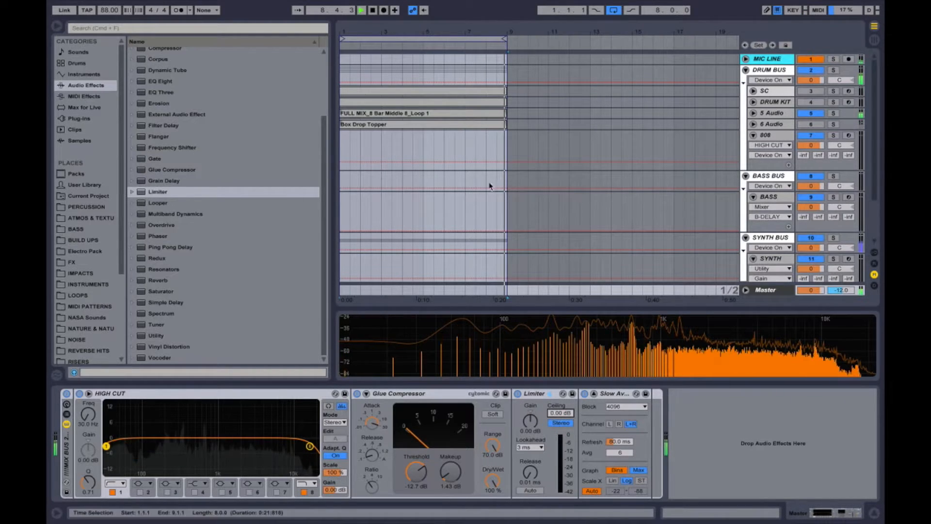
Review the device chains of the DRUM KIT, 5 Audio and SYNTH tracks
{"action": "left_click", "coordinate": [780, 103]}
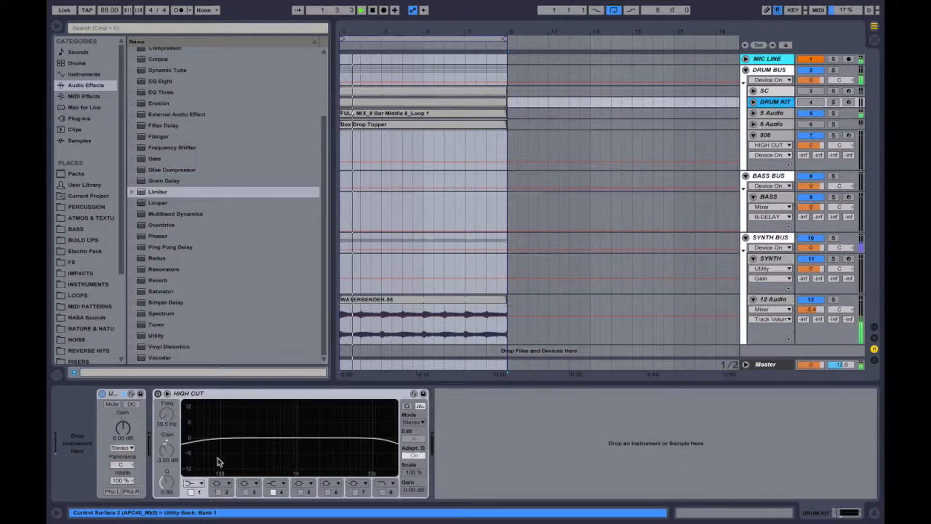
{"action": "left_click", "coordinate": [776, 113]}
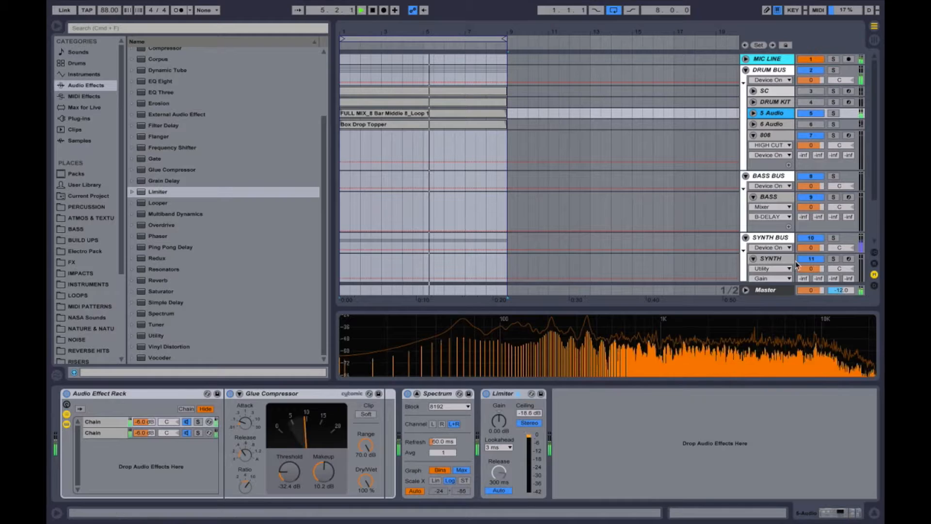
{"action": "left_click", "coordinate": [775, 259]}
Add Multiband Dynamics to the end of the 12 Audio track's device chain and deactivate the device
{"action": "left_click", "coordinate": [775, 299]}
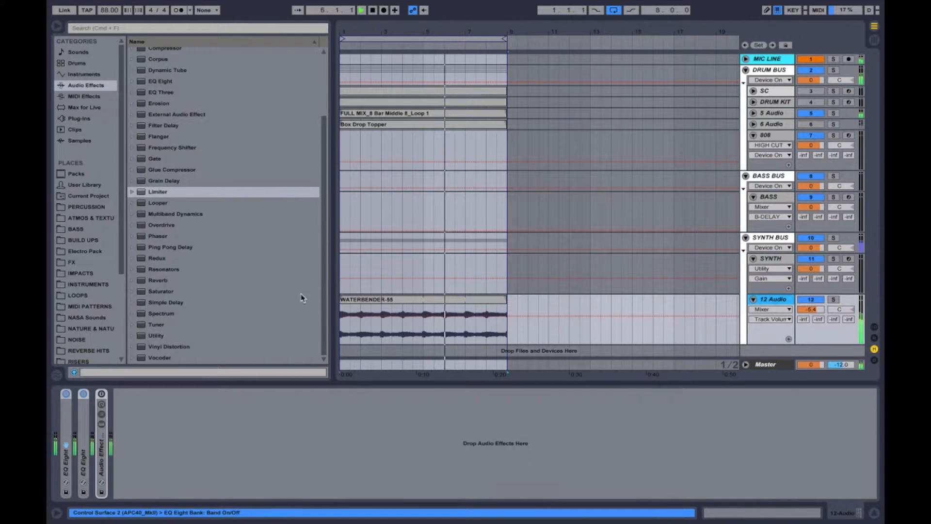
{"action": "double_click", "coordinate": [142, 216]}
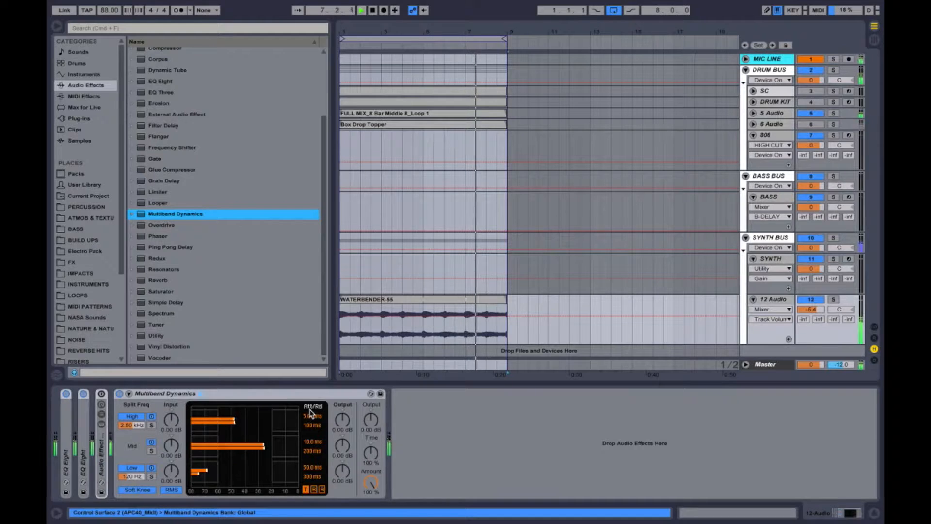
{"action": "left_click", "coordinate": [286, 396]}
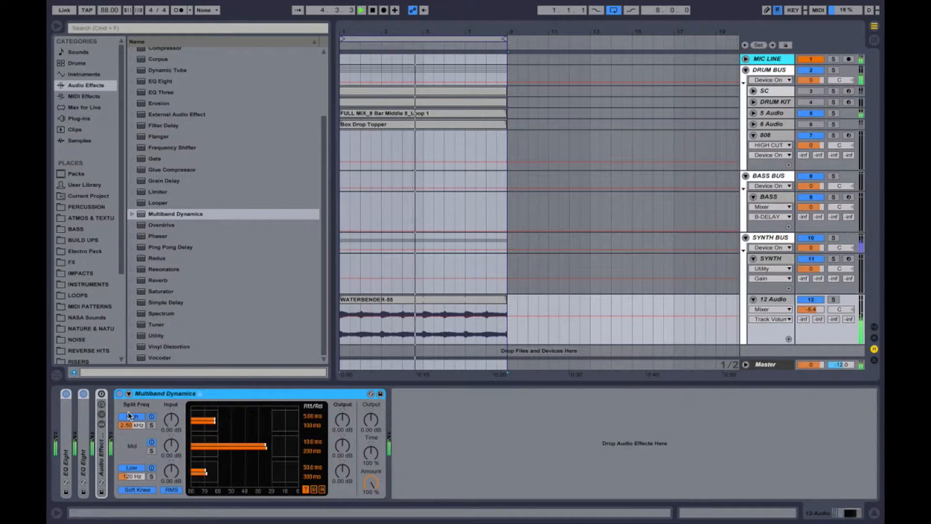
{"action": "left_click", "coordinate": [120, 393]}
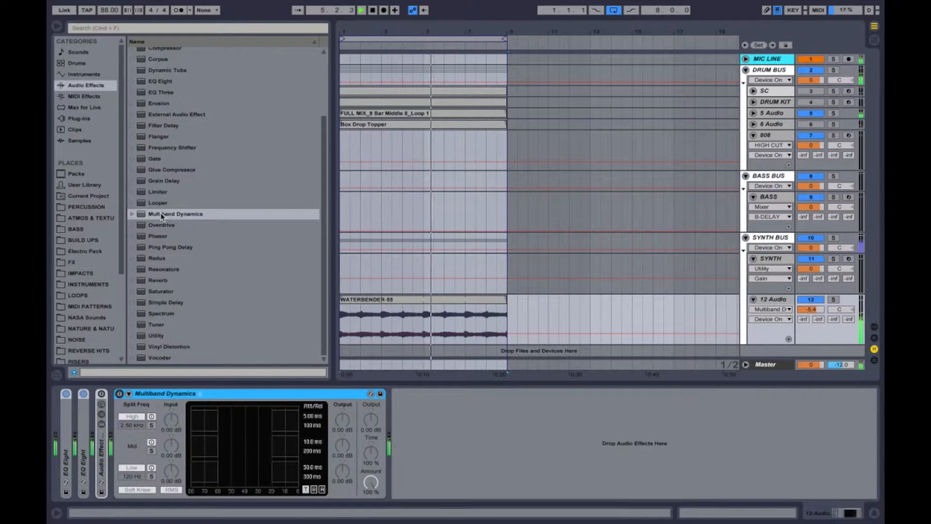
Add a Glue Compressor after Multiband Dynamics on the 12 Audio track, expand its sidechain section and enable the EQ
{"action": "left_click_drag", "start_coordinate": [165, 170], "coordinate": [485, 439]}
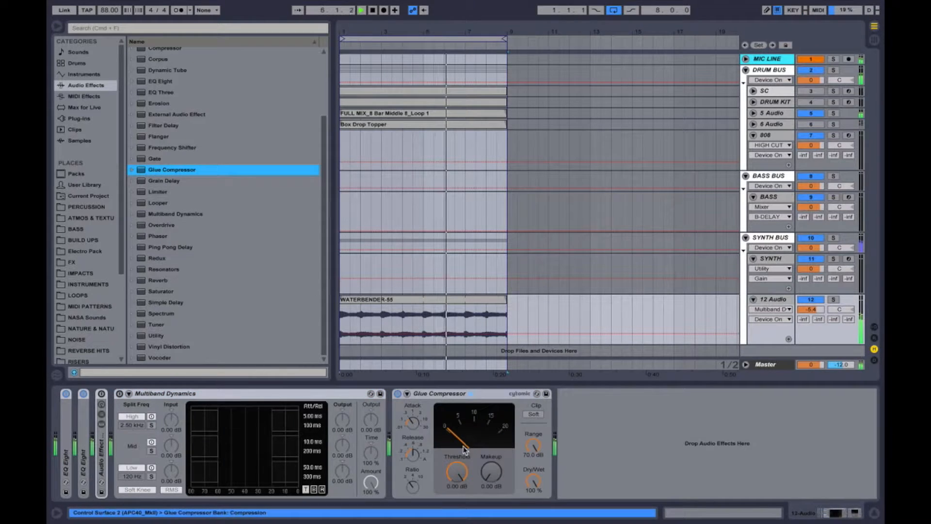
{"action": "left_click", "coordinate": [407, 394]}
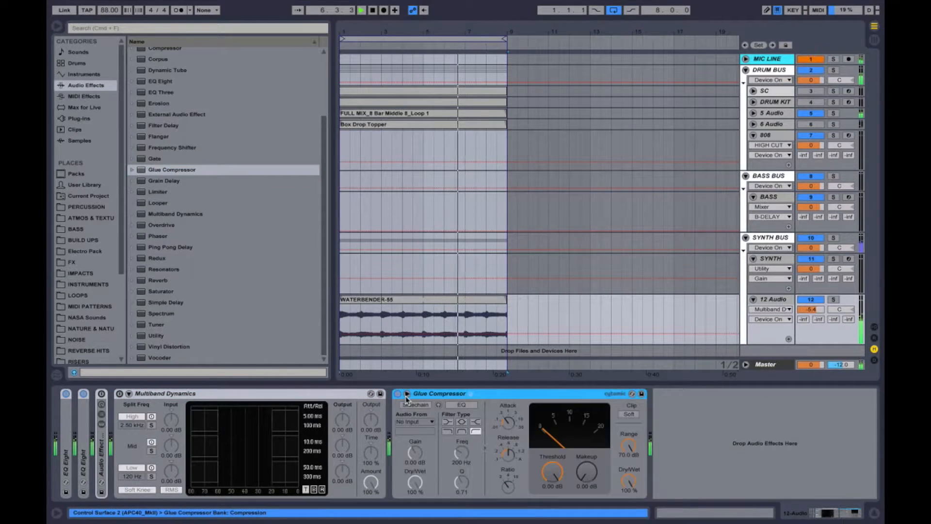
{"action": "left_click", "coordinate": [461, 404]}
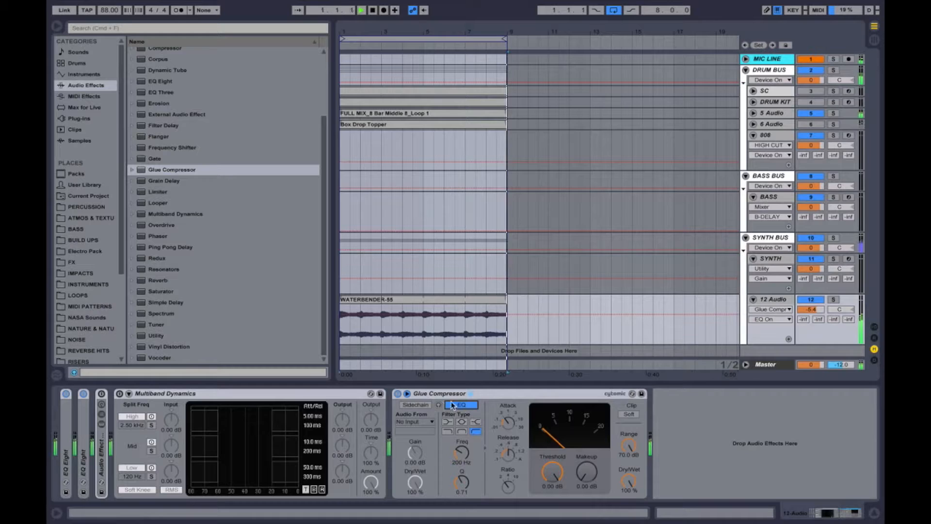
{"action": "left_click", "coordinate": [479, 392]}
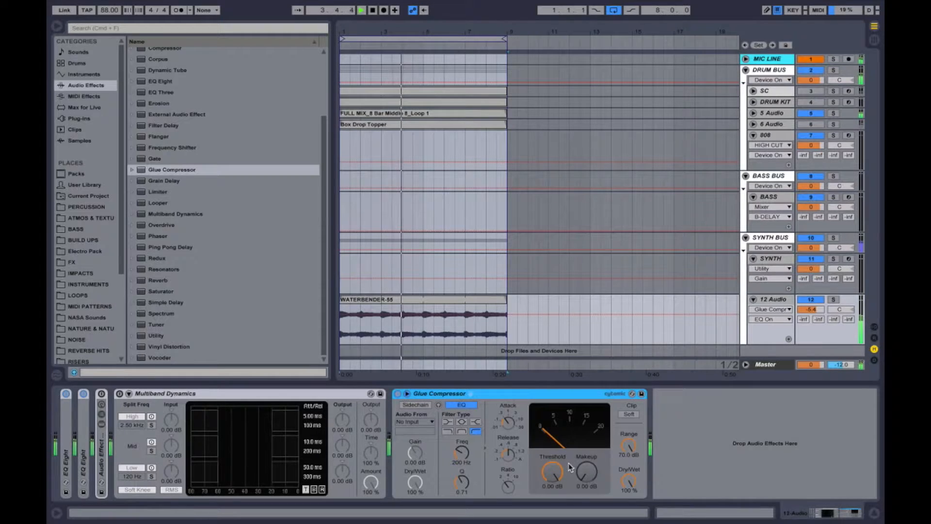
Solo the MIC LINE and 12 Audio tracks, lower the Glue Compressor's threshold to -11.1 dB, and stop playback
{"action": "mouse_move", "coordinate": [557, 474]}
{"action": "left_mouse_down"}
{"action": "mouse_move", "coordinate": [557, 490]}
{"action": "mouse_move", "coordinate": [559, 478]}
{"action": "left_mouse_up"}
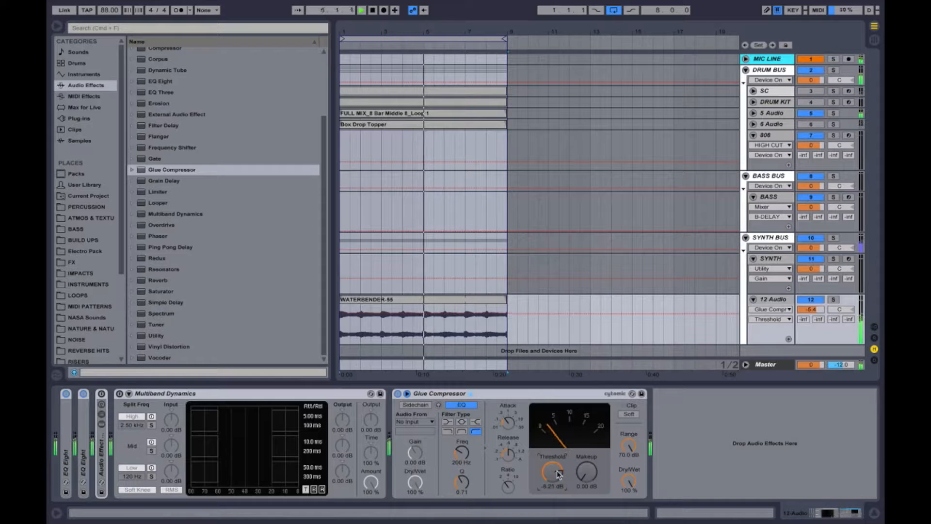
{"action": "left_click", "coordinate": [834, 299]}
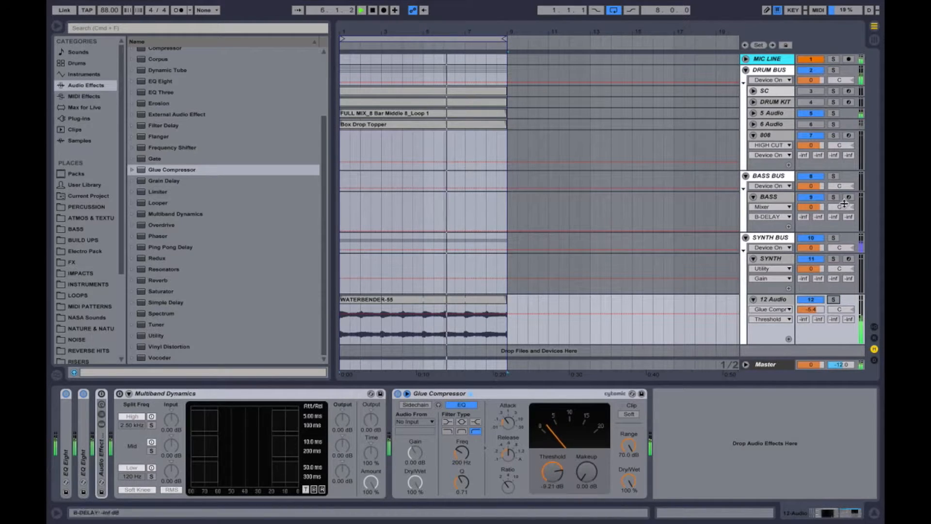
{"action": "left_click", "coordinate": [833, 59]}
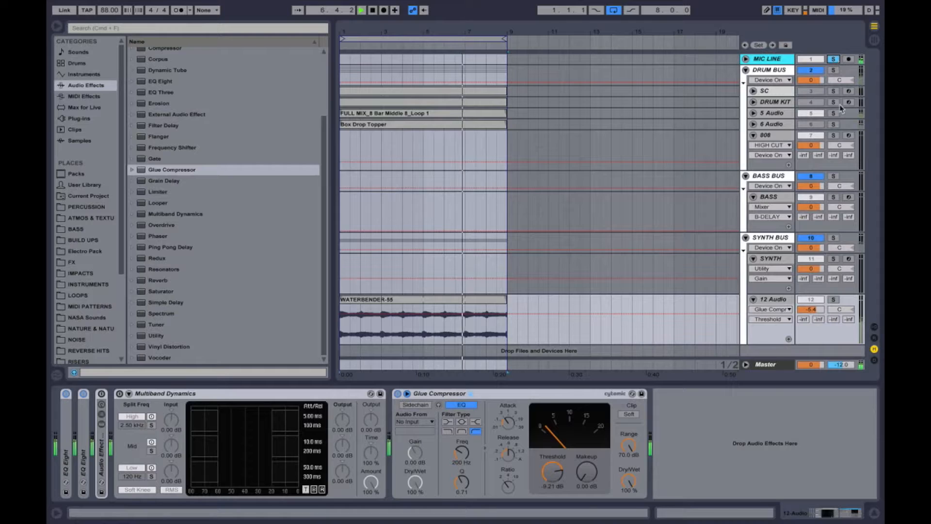
{"action": "left_click", "coordinate": [833, 299]}
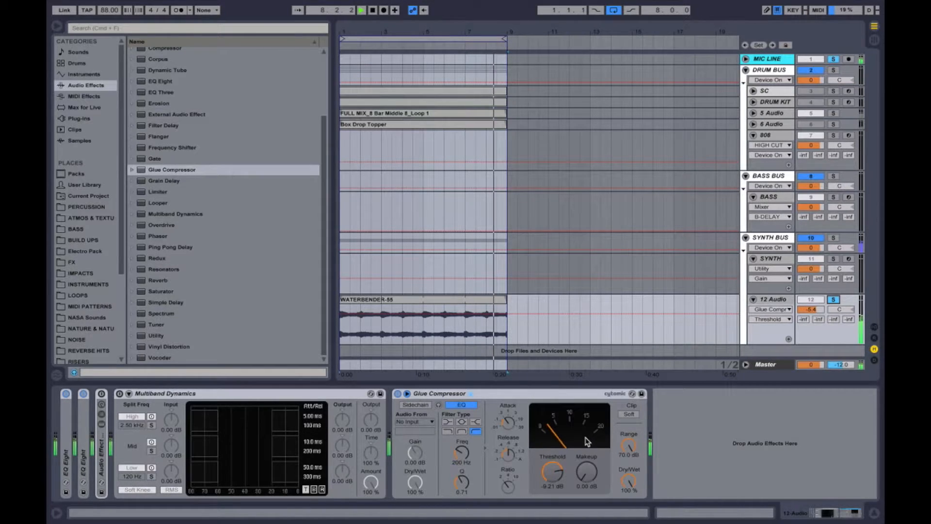
{"action": "left_click_drag", "start_coordinate": [555, 474], "coordinate": [555, 479]}
{"action": "key", "text": "space"}
Group the Glue Compressor into an Audio Effect Rack and show the rack's chain list
{"action": "left_click", "coordinate": [454, 395]}
{"action": "key", "text": "super+g"}
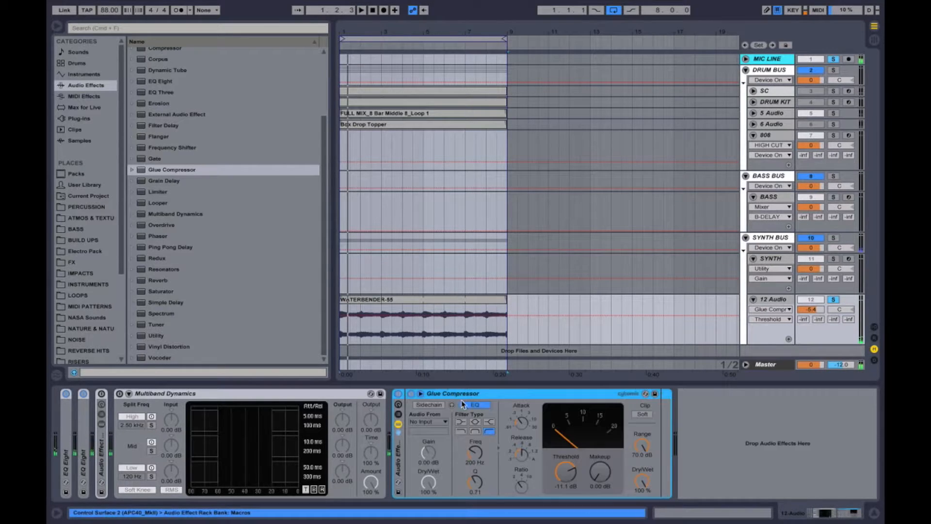
{"action": "left_click", "coordinate": [398, 415]}
Name the rack's chain low, duplicate it twice, and rename the copies mid and high
{"action": "left_click", "coordinate": [436, 423]}
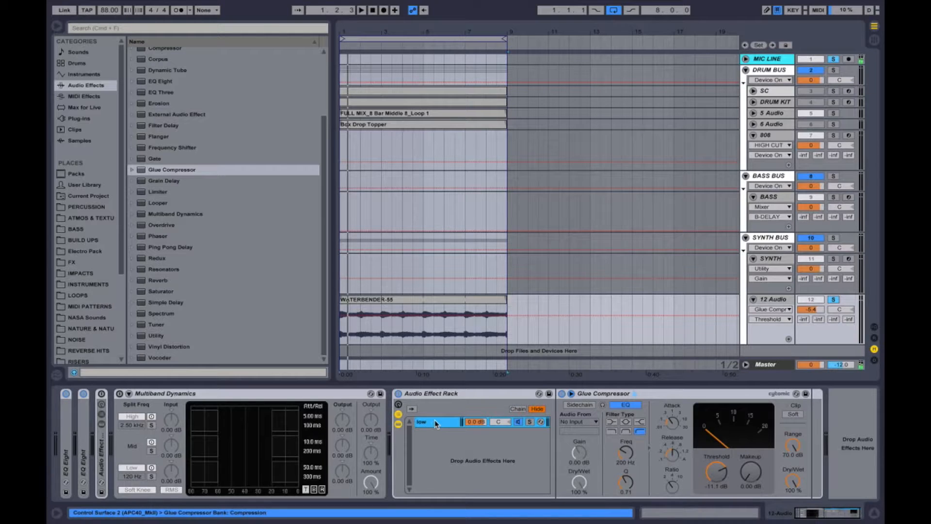
{"action": "key", "text": "super+d"}
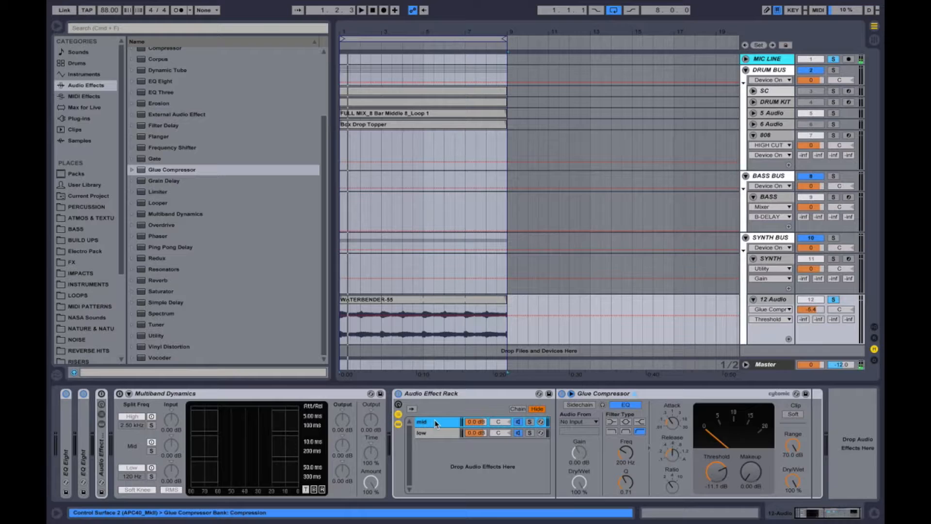
{"action": "key", "text": "super+d"}
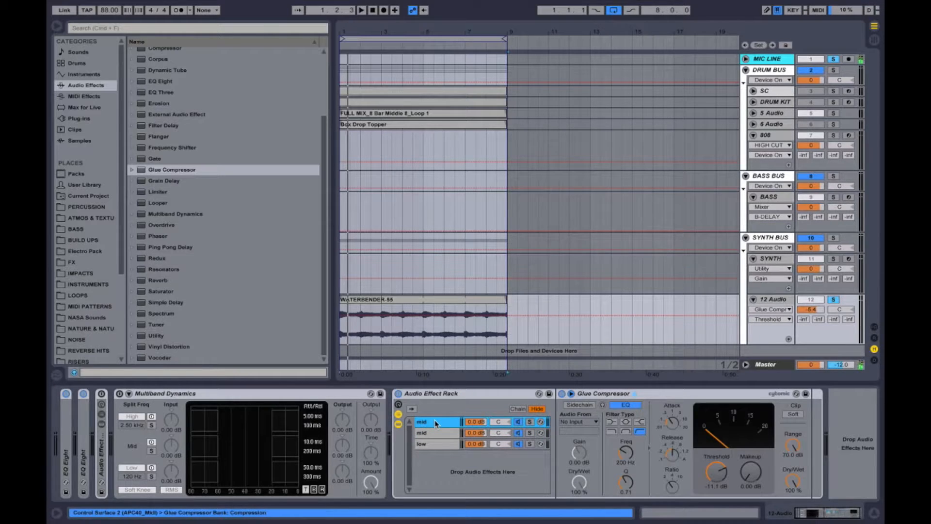
{"action": "right_click", "coordinate": [614, 398]}
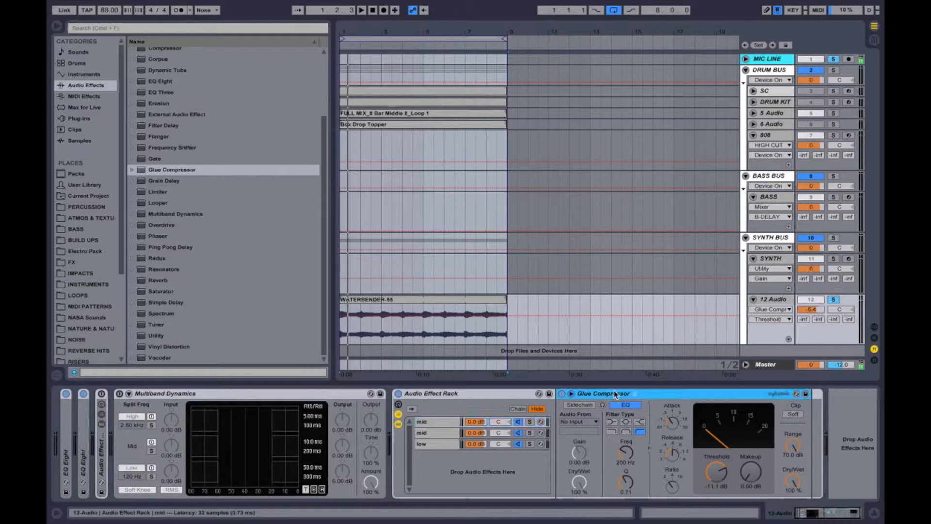
{"action": "left_click", "coordinate": [479, 394]}
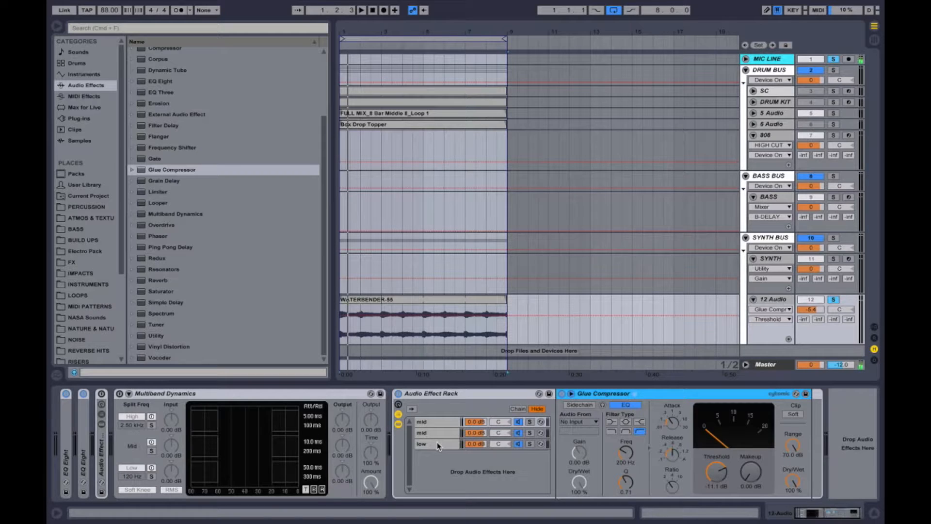
{"action": "left_click", "coordinate": [431, 426]}
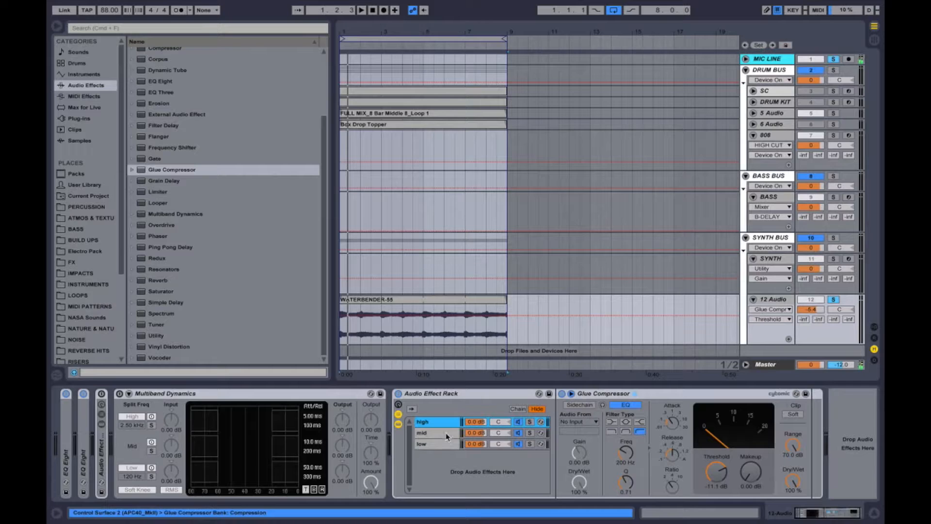
Set the mid chain's sidechain EQ filter to band-pass at 608 Hz and switch the high chain's filter to low-pass
{"action": "left_click", "coordinate": [626, 432]}
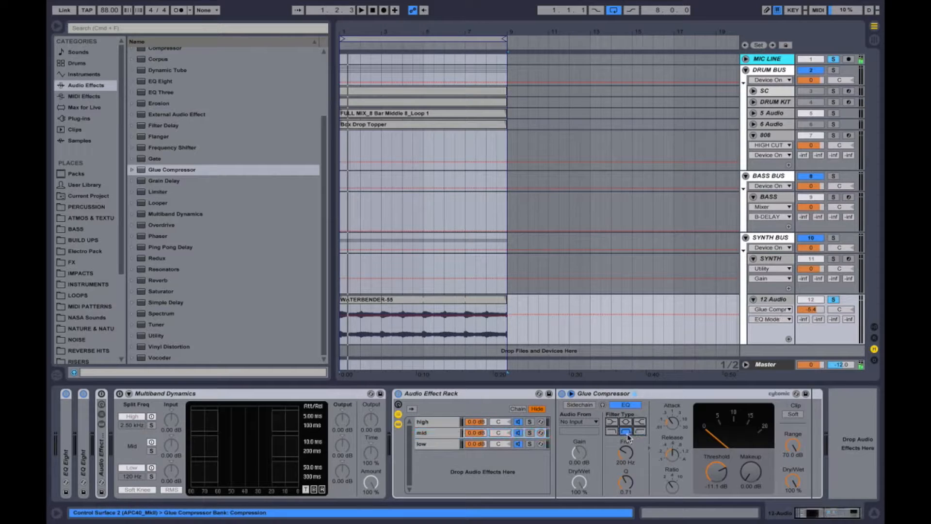
{"action": "left_click_drag", "start_coordinate": [626, 454], "coordinate": [626, 434]}
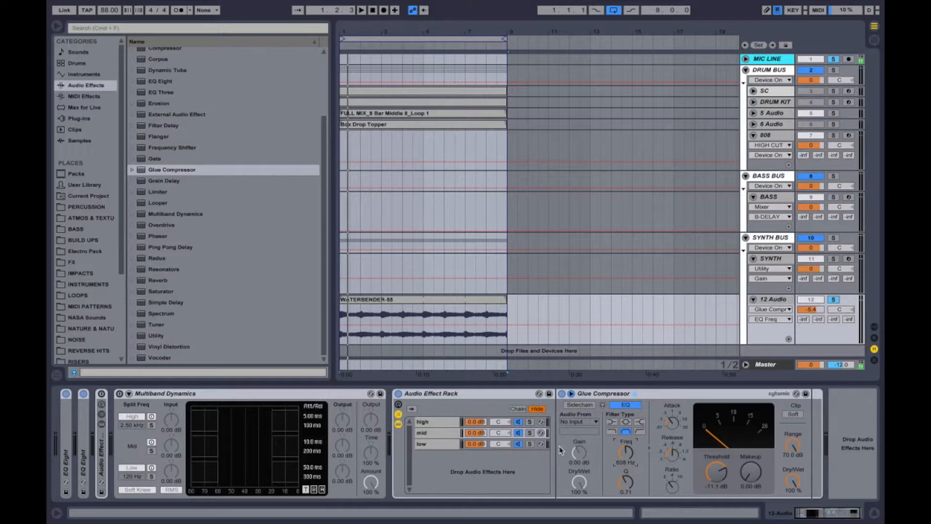
{"action": "left_click", "coordinate": [442, 427]}
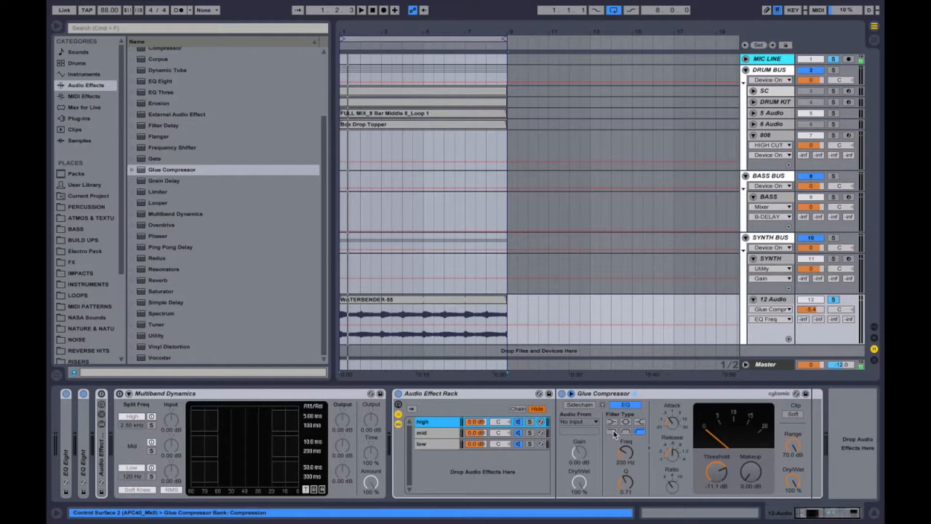
{"action": "left_click", "coordinate": [612, 432]}
{"action": "left_click_drag", "start_coordinate": [625, 453], "coordinate": [625, 437]}
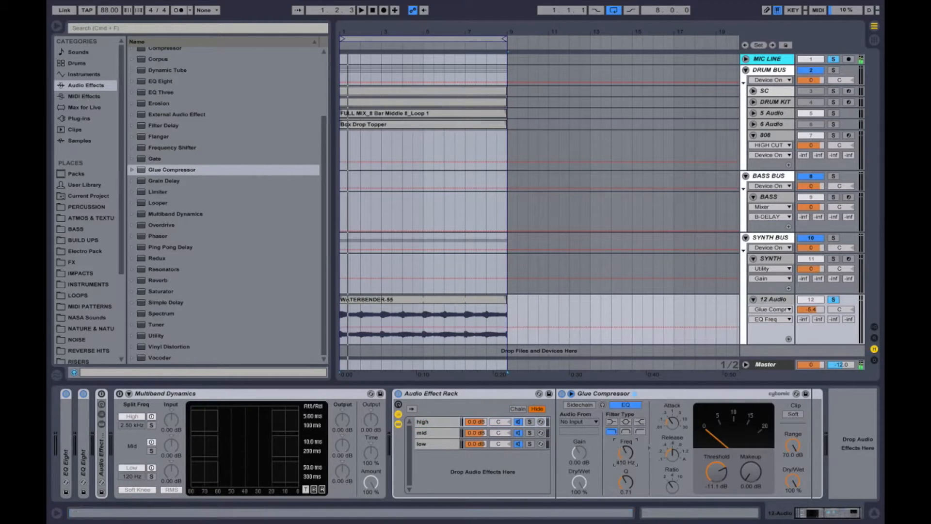
Switch the low chain's sidechain EQ filter to low-pass and raise the high chain's filter frequency to 1.05 kHz
{"action": "left_click", "coordinate": [430, 445]}
{"action": "left_click", "coordinate": [611, 433]}
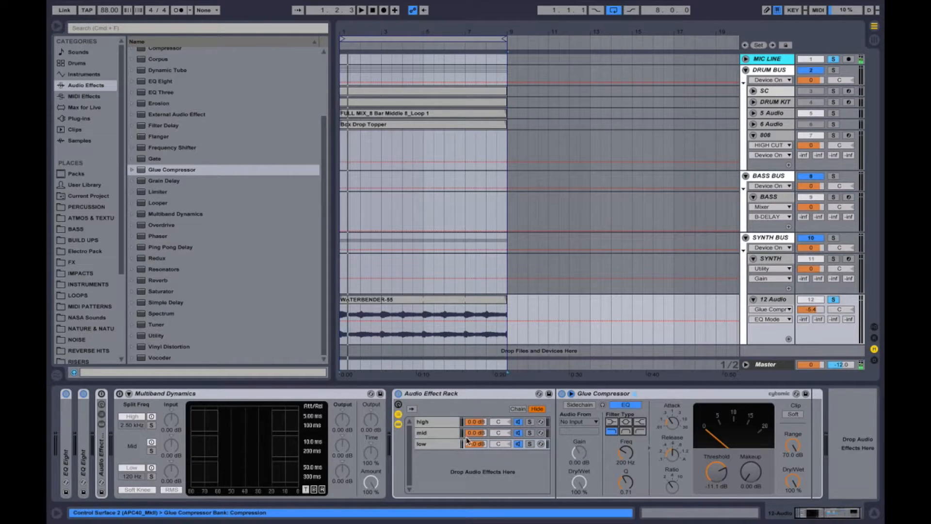
{"action": "left_click", "coordinate": [436, 424]}
{"action": "left_click_drag", "start_coordinate": [629, 451], "coordinate": [629, 437]}
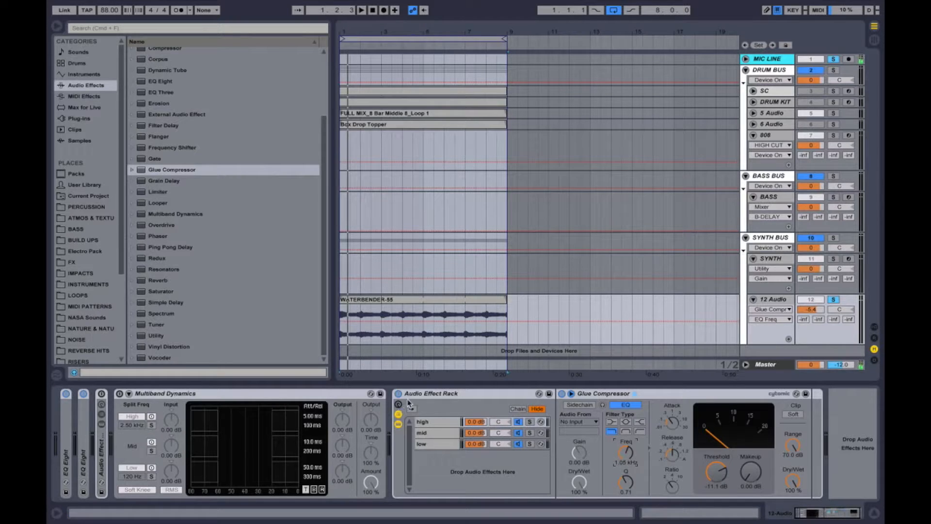
Check the mid, low and high chains, and play the loop to compare the rack bypassed and active
{"action": "left_click", "coordinate": [432, 434]}
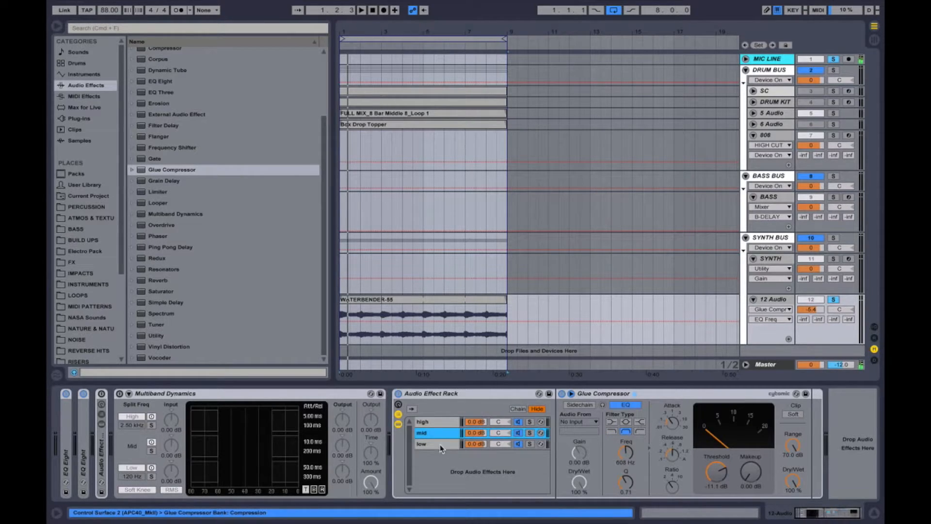
{"action": "left_click", "coordinate": [442, 445]}
{"action": "key", "text": "space"}
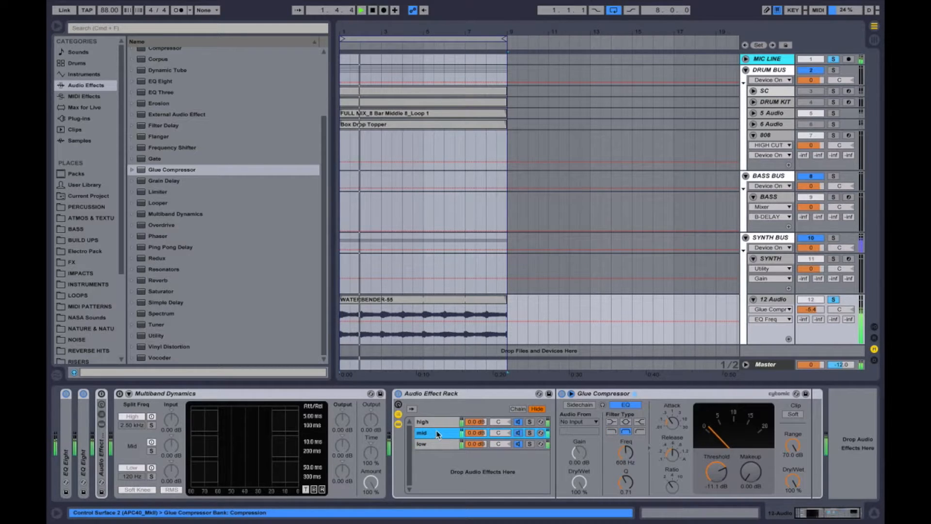
{"action": "left_click", "coordinate": [432, 422]}
{"action": "left_click", "coordinate": [398, 394]}
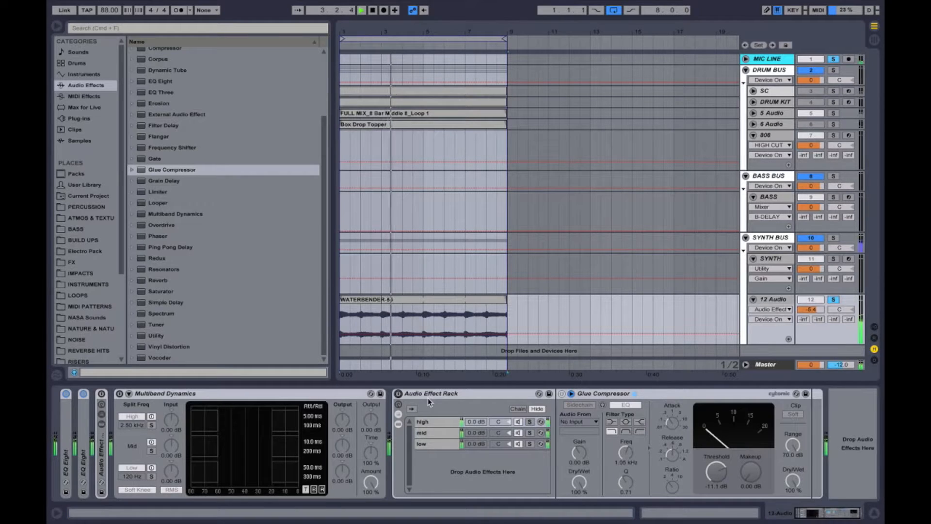
{"action": "left_click", "coordinate": [398, 394]}
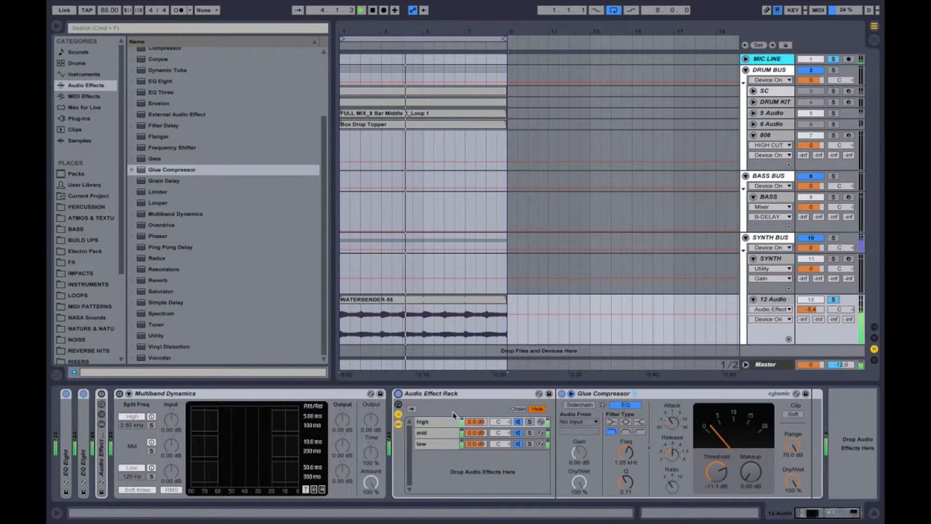
Set the high chain's volume to -9 dB and review the settings of the other chains
{"action": "left_click_drag", "start_coordinate": [485, 426], "coordinate": [485, 425]}
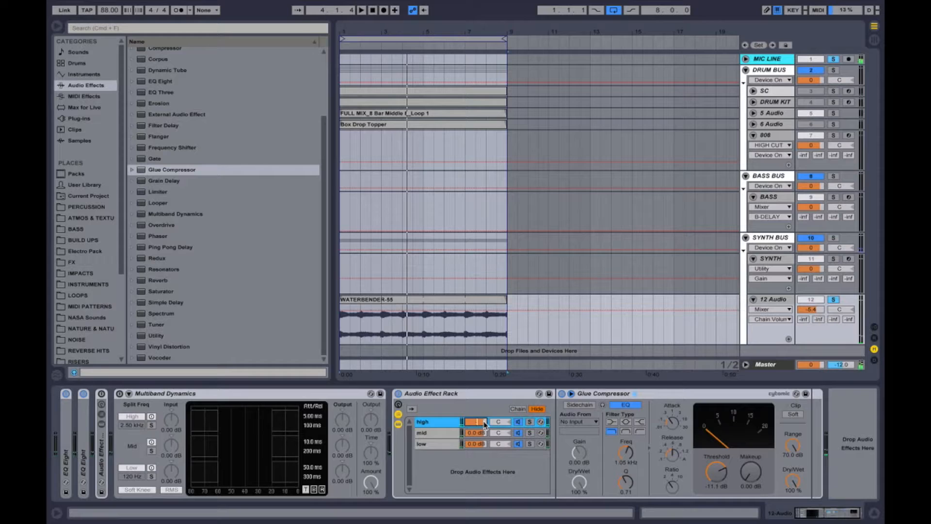
{"action": "type", "text": "-9"}
{"action": "key", "text": "Return"}
{"action": "left_click", "coordinate": [483, 433]}
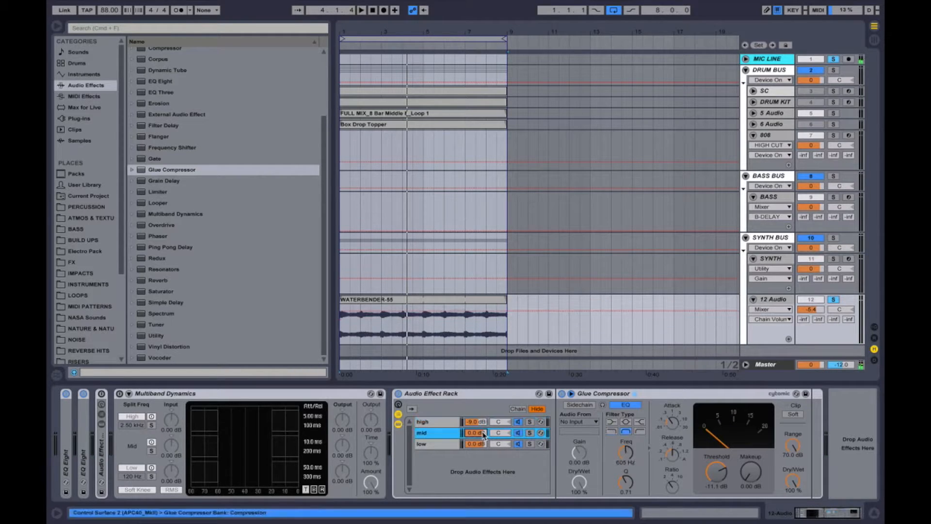
{"action": "left_click", "coordinate": [425, 422]}
{"action": "left_click", "coordinate": [432, 433]}
{"action": "left_click", "coordinate": [433, 444]}
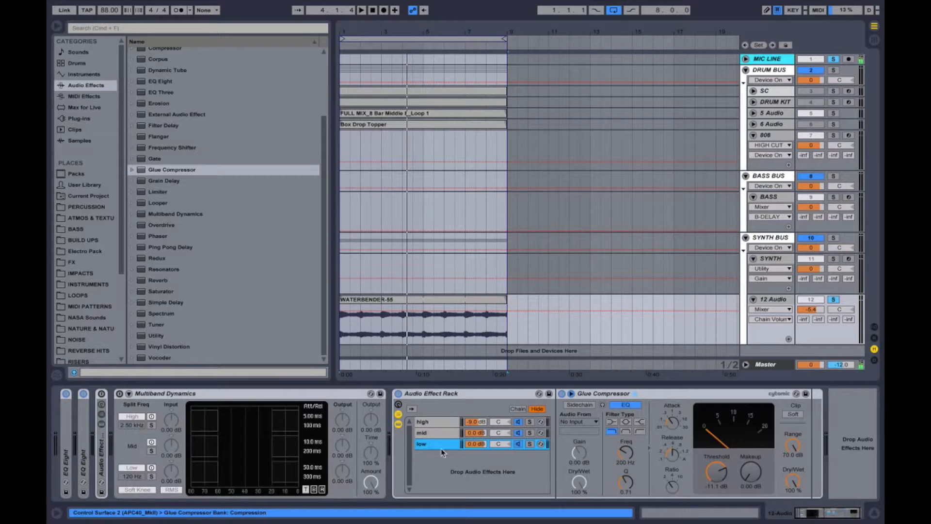
{"action": "left_click", "coordinate": [482, 422]}
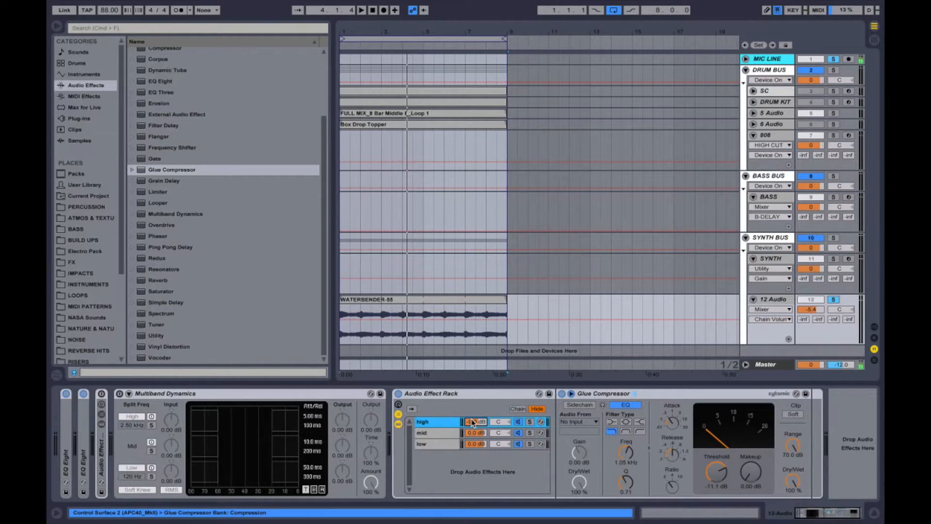
{"action": "left_click", "coordinate": [439, 434]}
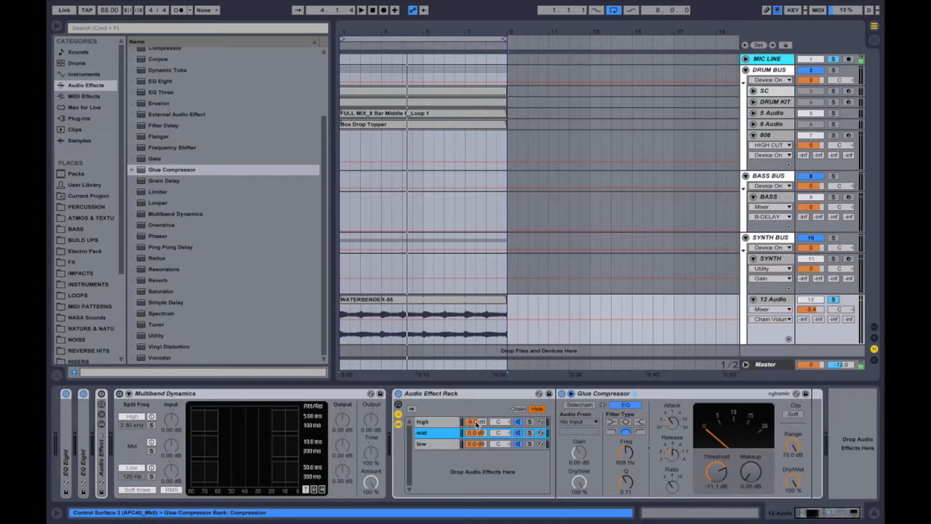
Set the high and mid chain volumes to -6 dB and compare the rack bypassed and active during playback
{"action": "left_click", "coordinate": [518, 443]}
{"action": "left_click", "coordinate": [478, 422]}
{"action": "type", "text": "-6"}
{"action": "key", "text": "Return"}
{"action": "left_click", "coordinate": [481, 434]}
{"action": "type", "text": "-6"}
{"action": "key", "text": "Return"}
{"action": "key", "text": "space"}
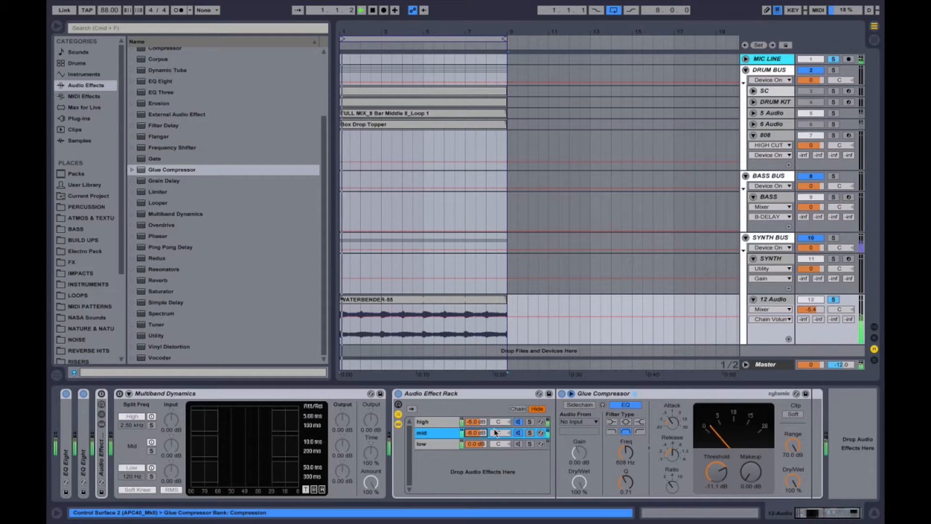
{"action": "left_click", "coordinate": [399, 393]}
{"action": "key", "text": "space"}
{"action": "left_click", "coordinate": [398, 394]}
Set the volumes of the low, mid and high chains to -9 dB each
{"action": "left_click", "coordinate": [478, 444]}
{"action": "type", "text": "-9"}
{"action": "key", "text": "Return"}
{"action": "left_click", "coordinate": [480, 434]}
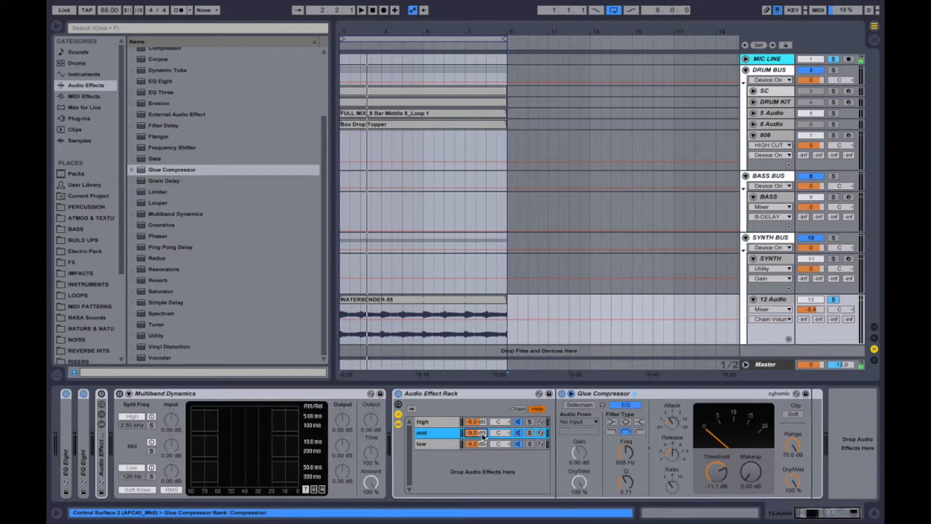
{"action": "left_click", "coordinate": [480, 422]}
{"action": "type", "text": "-9"}
{"action": "key", "text": "Return"}
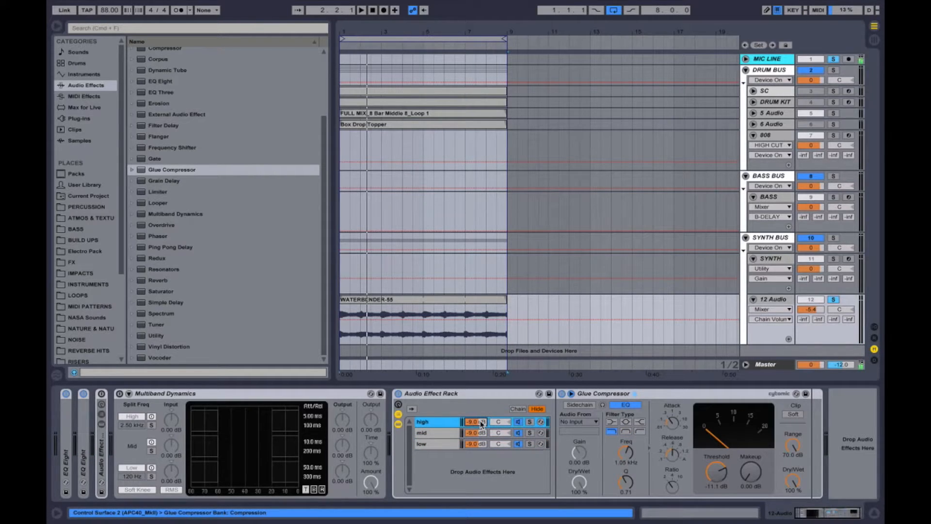
Play the loop while toggling the rack off and on to compare its level with the unprocessed signal
{"action": "left_click", "coordinate": [398, 395]}
{"action": "key", "text": "space"}
{"action": "left_click", "coordinate": [398, 394]}
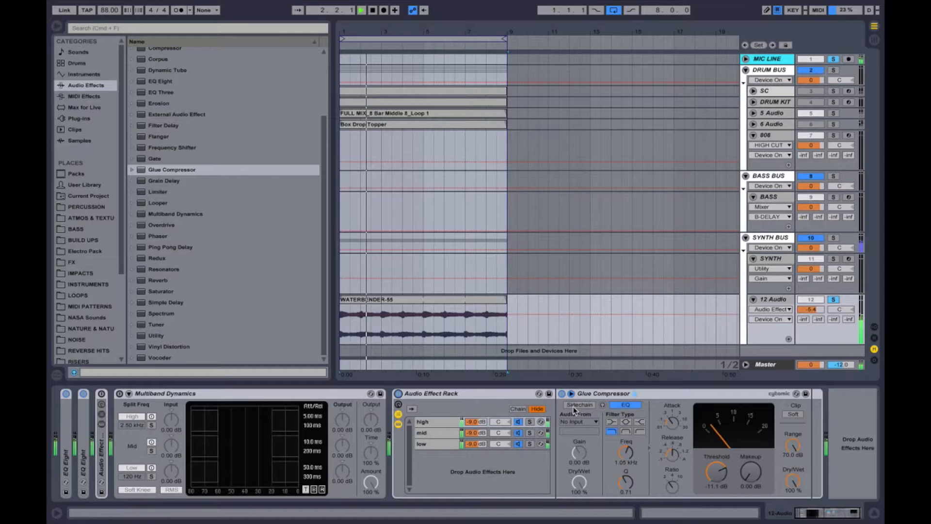
Lower the high chain's Glue Compressor threshold to -33.3 dB and adjust its attack, release and ratio
{"action": "left_click", "coordinate": [430, 423]}
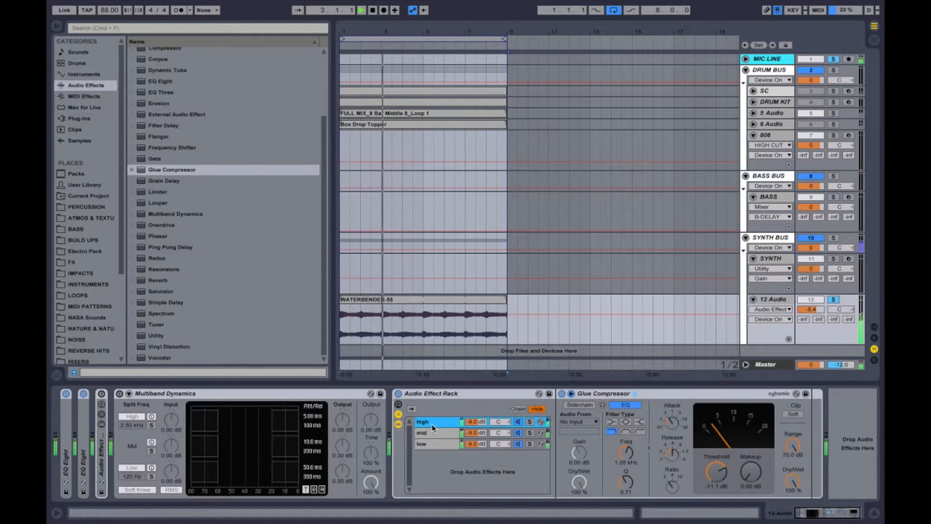
{"action": "left_click_drag", "start_coordinate": [717, 472], "coordinate": [716, 512]}
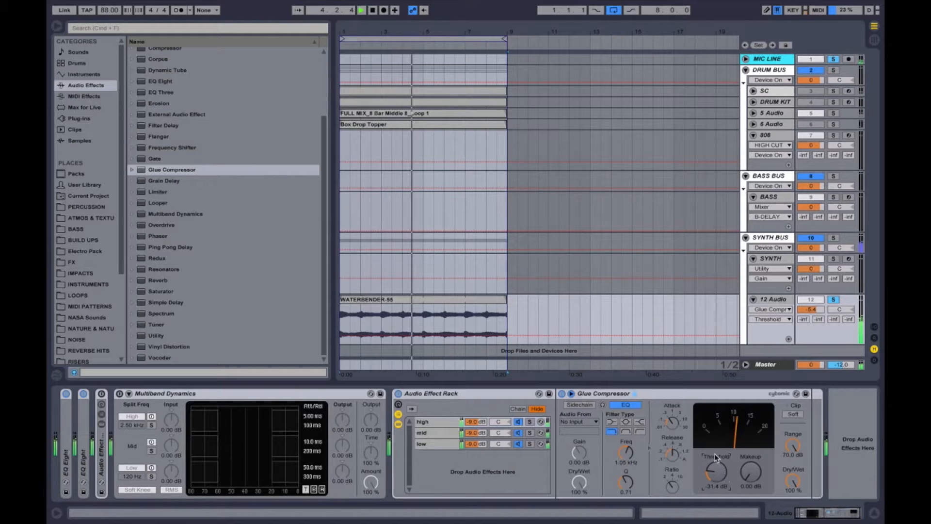
{"action": "left_click", "coordinate": [673, 453]}
{"action": "left_click_drag", "start_coordinate": [672, 486], "coordinate": [672, 471]}
{"action": "left_click_drag", "start_coordinate": [672, 422], "coordinate": [672, 436]}
{"action": "left_click_drag", "start_coordinate": [716, 472], "coordinate": [716, 475]}
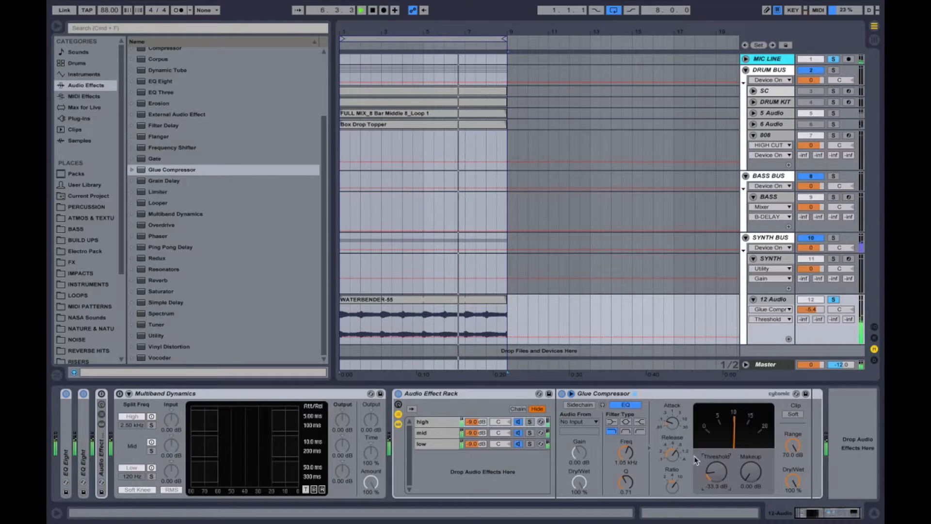
{"action": "left_click", "coordinate": [420, 423]}
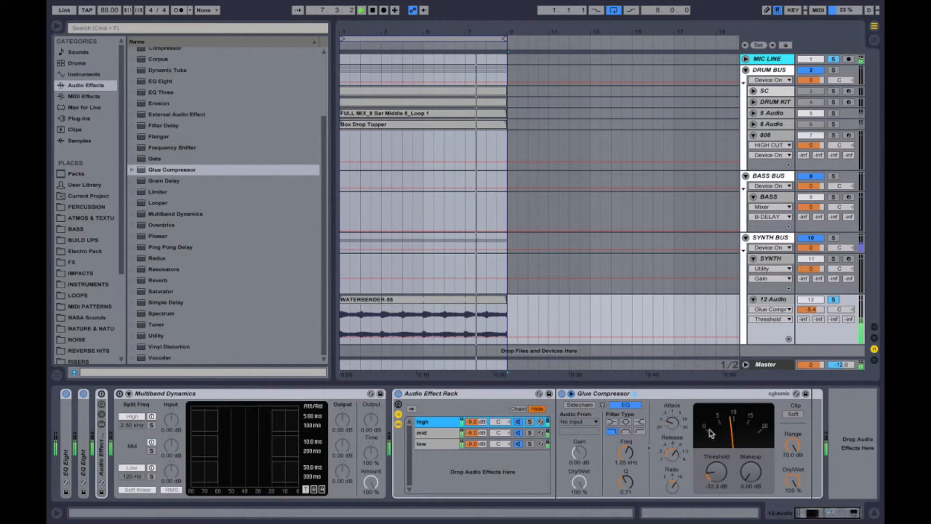
Turn off the track solos and compare the full mix with the rack bypassed and active
{"action": "left_click", "coordinate": [834, 300]}
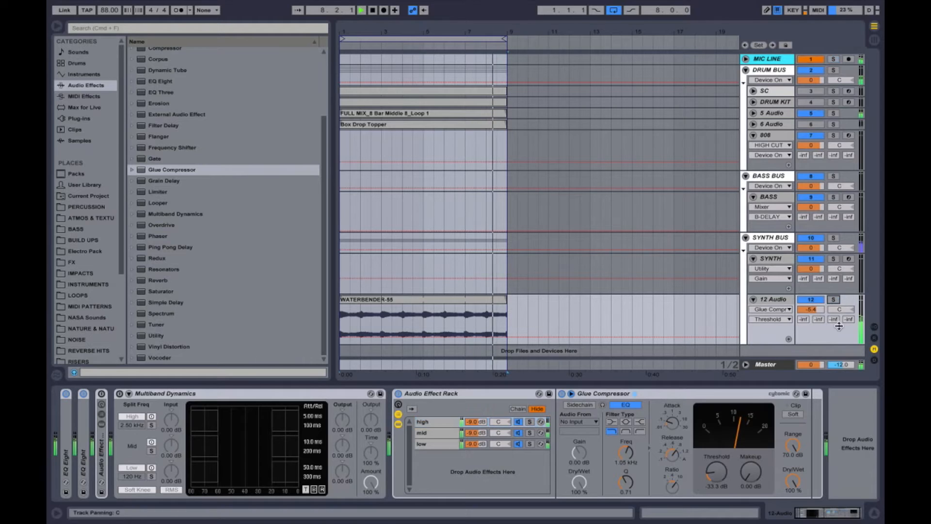
{"action": "left_click", "coordinate": [398, 394]}
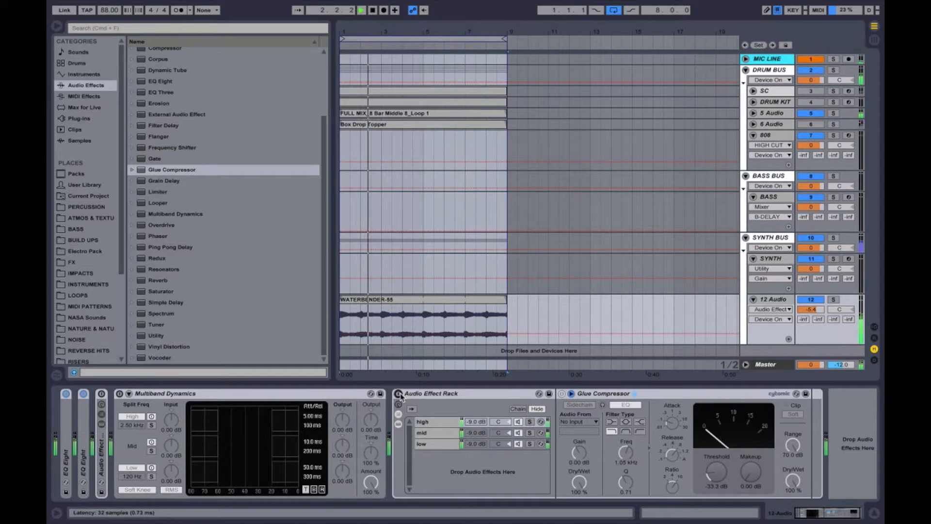
{"action": "left_click", "coordinate": [399, 394]}
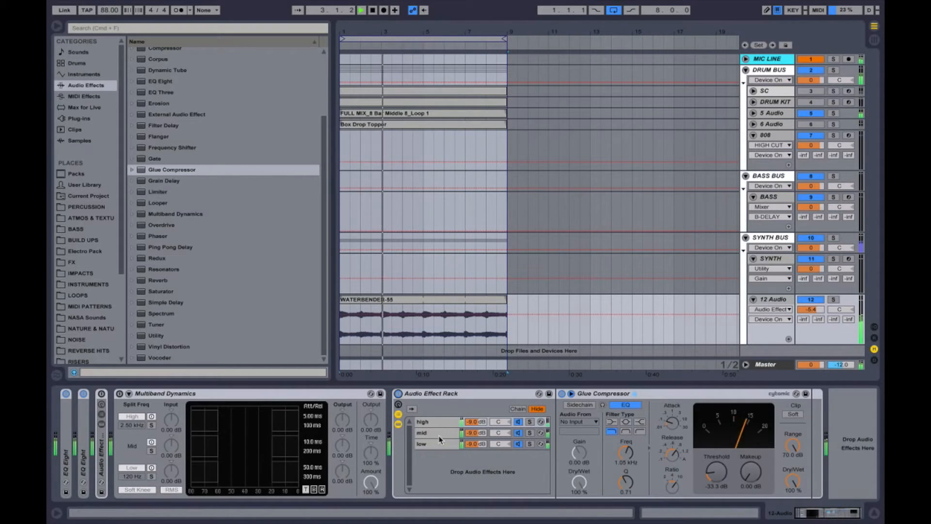
Raise the high chain's Glue Compressor makeup gain to about 7 dB and select the mid chain
{"action": "left_click", "coordinate": [491, 433]}
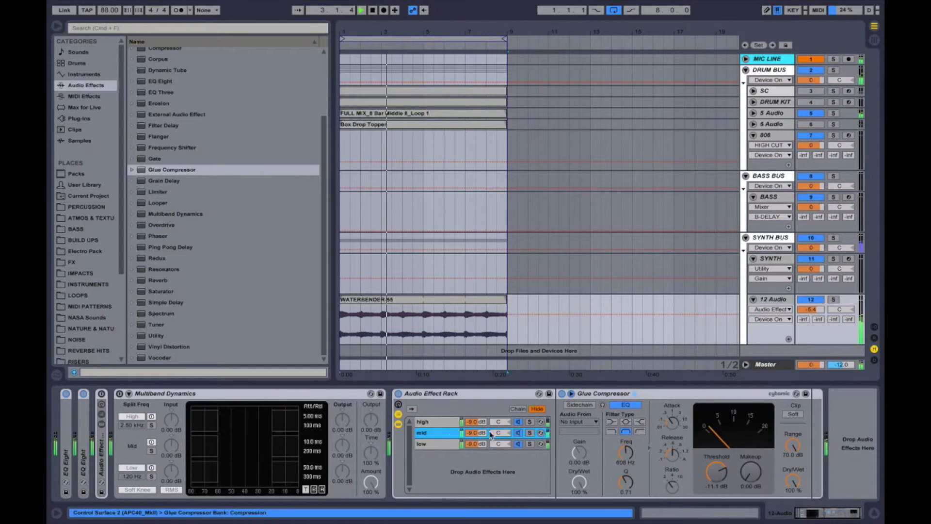
{"action": "left_click", "coordinate": [420, 423]}
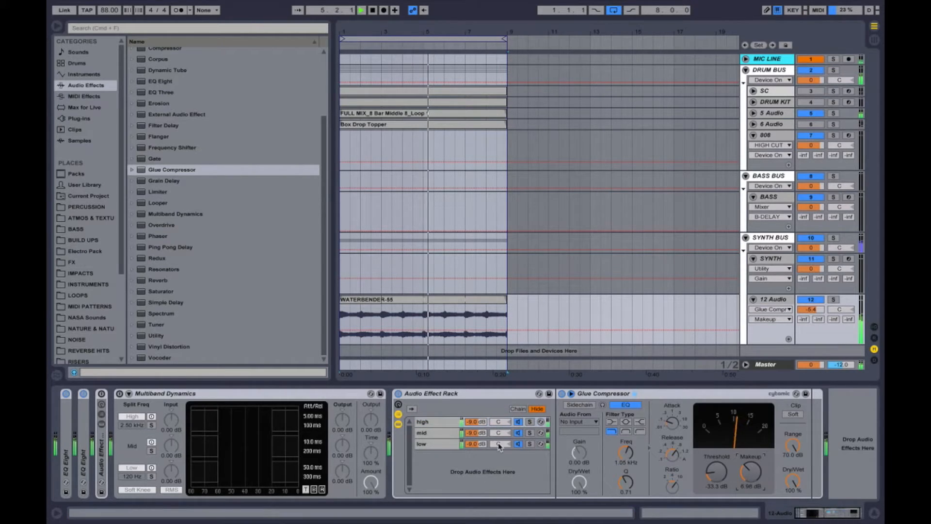
{"action": "left_click", "coordinate": [436, 432]}
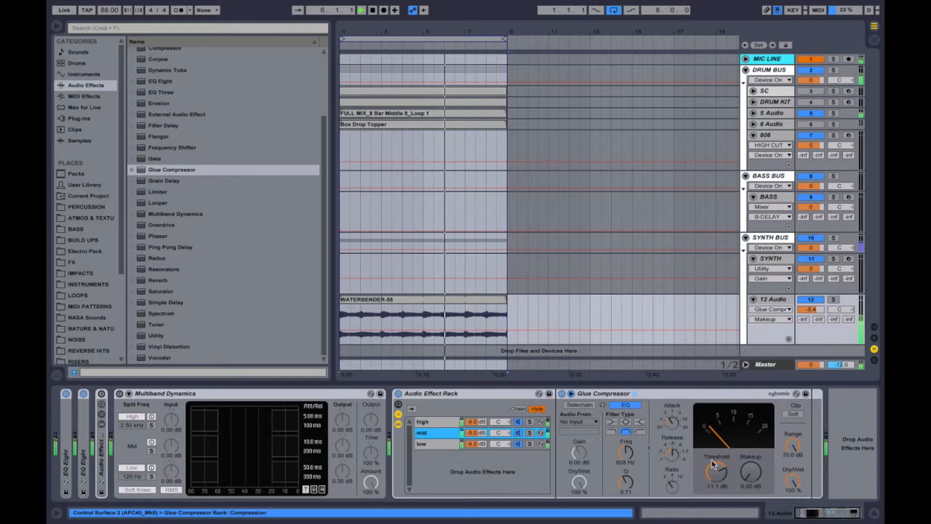
Check the high chain's Glue Compressor settings, and tune the mid chain's sidechain EQ frequency to about 551 Hz
{"action": "left_click", "coordinate": [625, 454]}
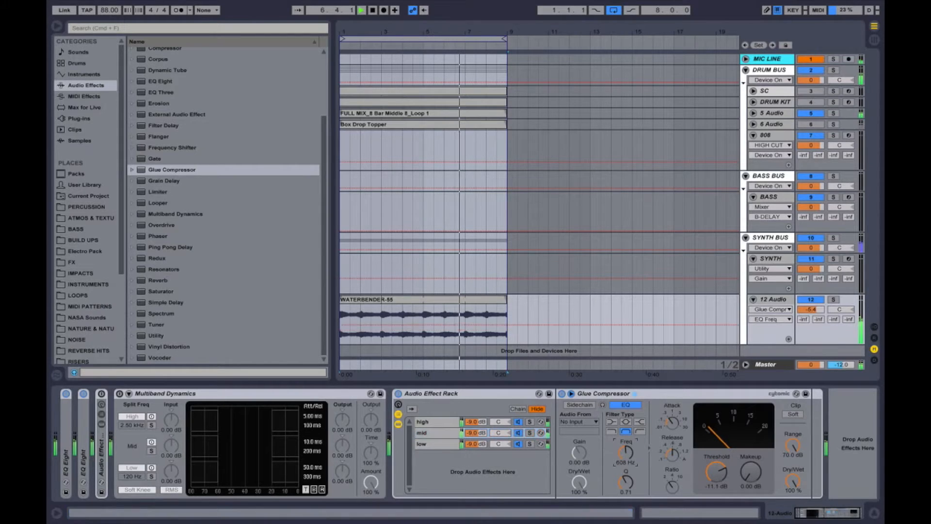
{"action": "left_click", "coordinate": [442, 422]}
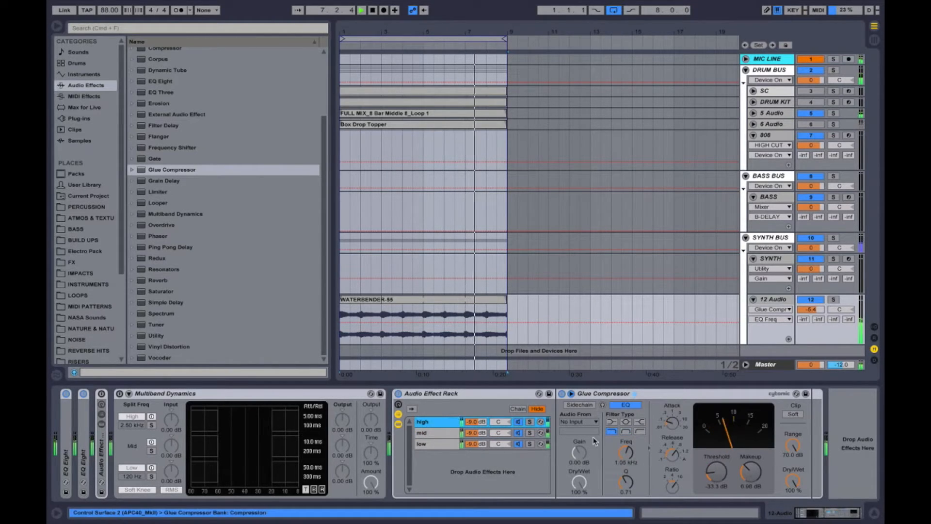
{"action": "left_click", "coordinate": [443, 432]}
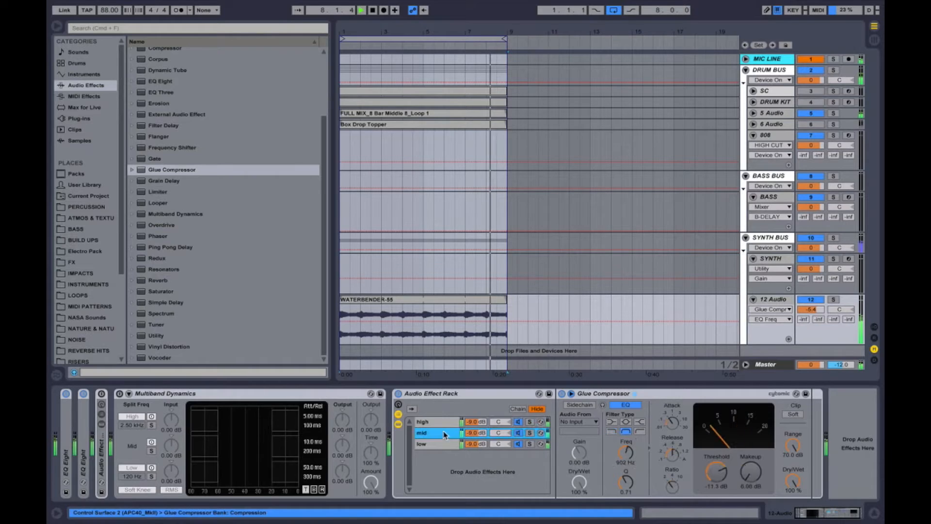
{"action": "left_click_drag", "start_coordinate": [626, 453], "coordinate": [626, 463]}
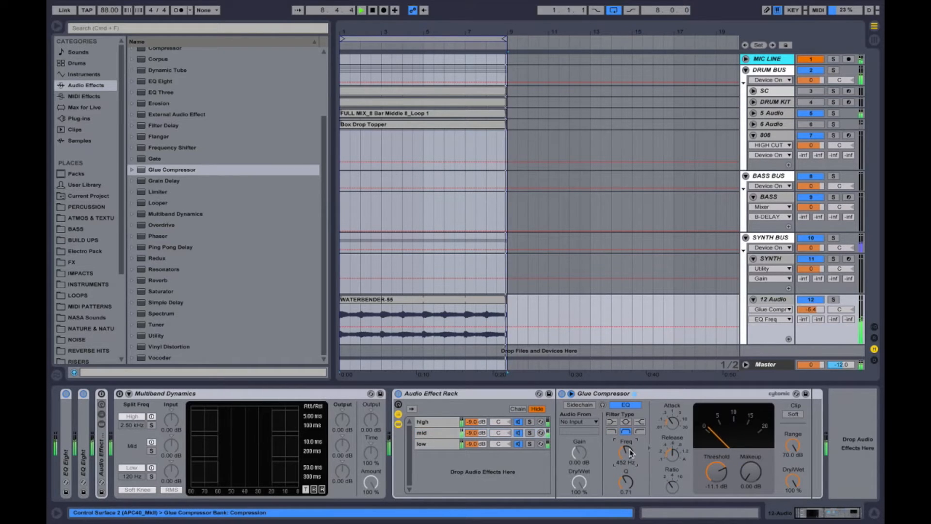
Set the mid chain's Glue Compressor threshold to -20 dB and makeup gain to about 5.9 dB, adjusting release and ratio
{"action": "left_click", "coordinate": [673, 451]}
{"action": "left_click_drag", "start_coordinate": [720, 472], "coordinate": [751, 462]}
{"action": "left_click_drag", "start_coordinate": [670, 488], "coordinate": [671, 474]}
{"action": "mouse_move", "coordinate": [749, 473]}
{"action": "left_mouse_down"}
{"action": "mouse_move", "coordinate": [749, 460]}
{"action": "mouse_move", "coordinate": [749, 470]}
{"action": "left_mouse_up"}
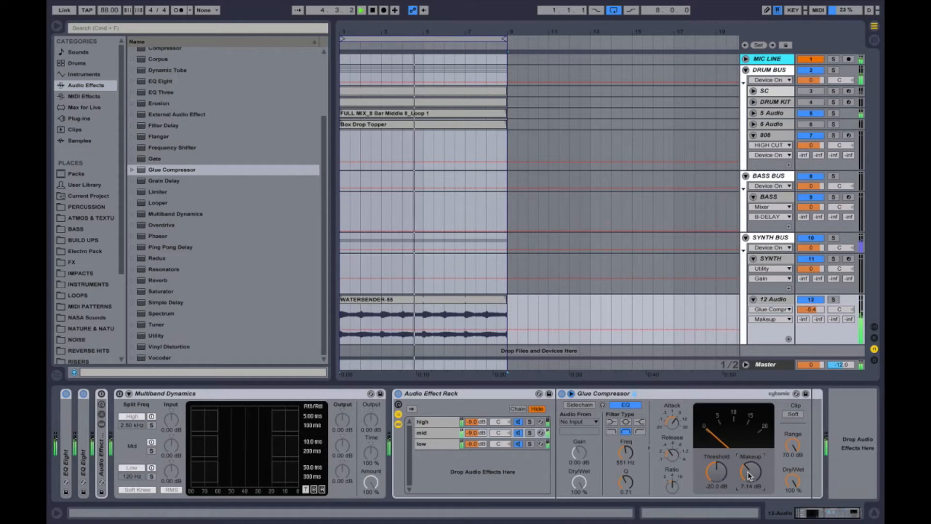
{"action": "left_click", "coordinate": [446, 434]}
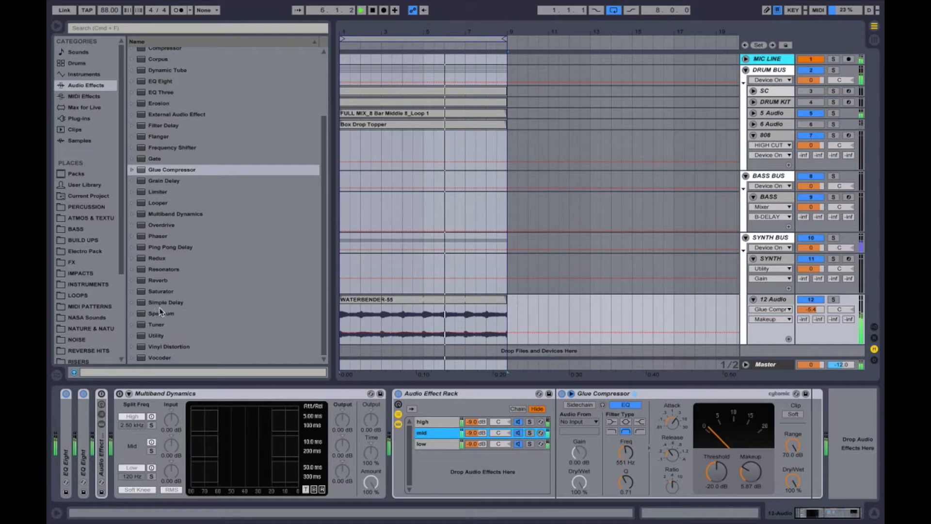
Add a Ping Pong Delay after the high chain's Glue Compressor with a 406 ms delay time, 60% feedback and 70% dry/wet
{"action": "left_click", "coordinate": [170, 246]}
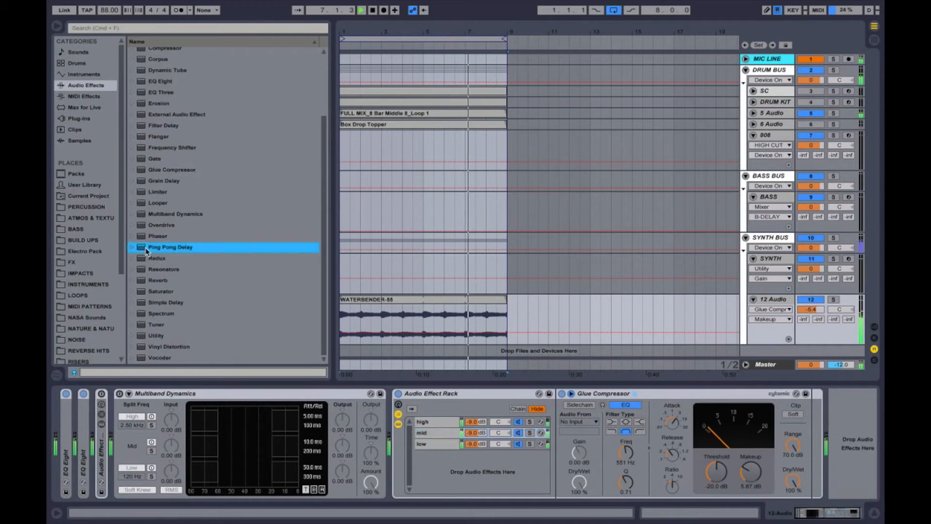
{"action": "left_click", "coordinate": [427, 432]}
{"action": "left_click_drag", "start_coordinate": [851, 440], "coordinate": [852, 441]}
{"action": "left_click", "coordinate": [750, 463]}
{"action": "left_click_drag", "start_coordinate": [787, 464], "coordinate": [754, 427]}
{"action": "left_click_drag", "start_coordinate": [786, 483], "coordinate": [786, 475]}
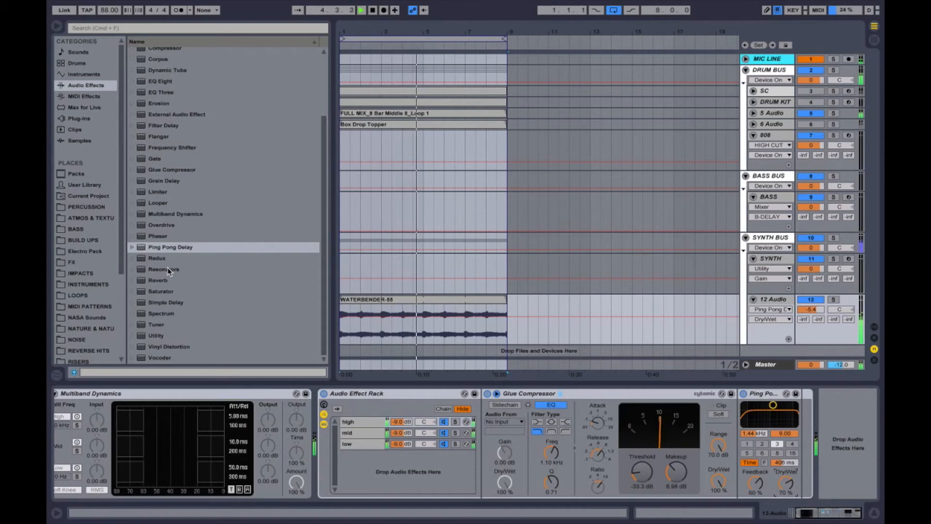
Add a Utility with about 11.7 dB gain after the high chain's delay, and compare the mix with the rack bypassed and active
{"action": "left_click_drag", "start_coordinate": [156, 336], "coordinate": [455, 430]}
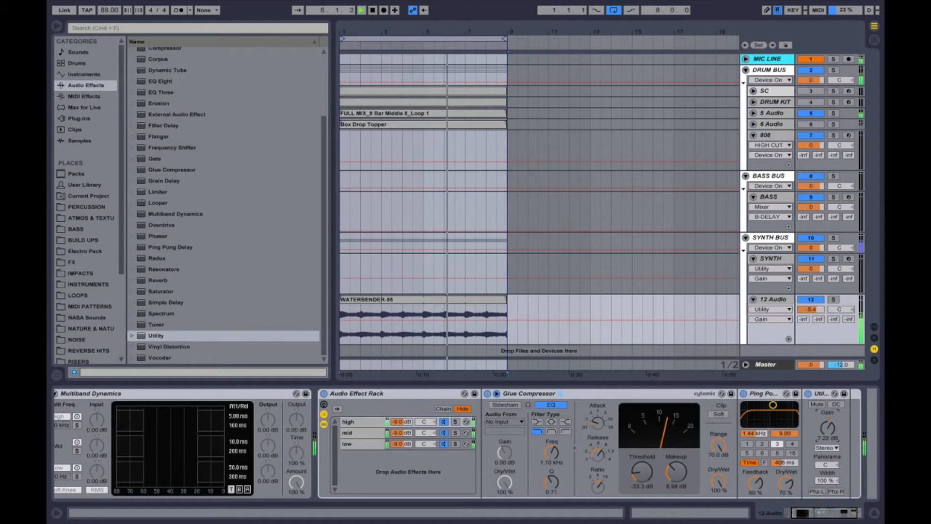
{"action": "left_click_drag", "start_coordinate": [826, 431], "coordinate": [826, 427]}
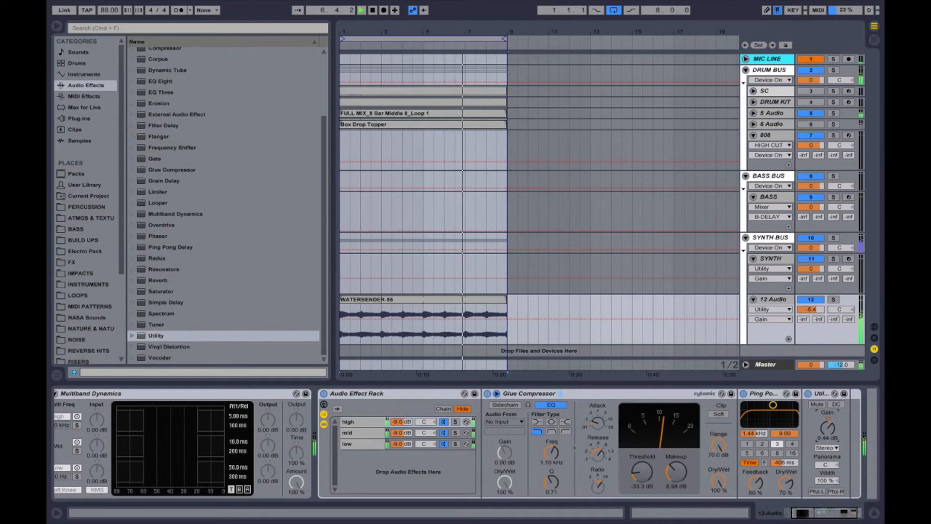
{"action": "left_click_drag", "start_coordinate": [827, 433], "coordinate": [828, 430]}
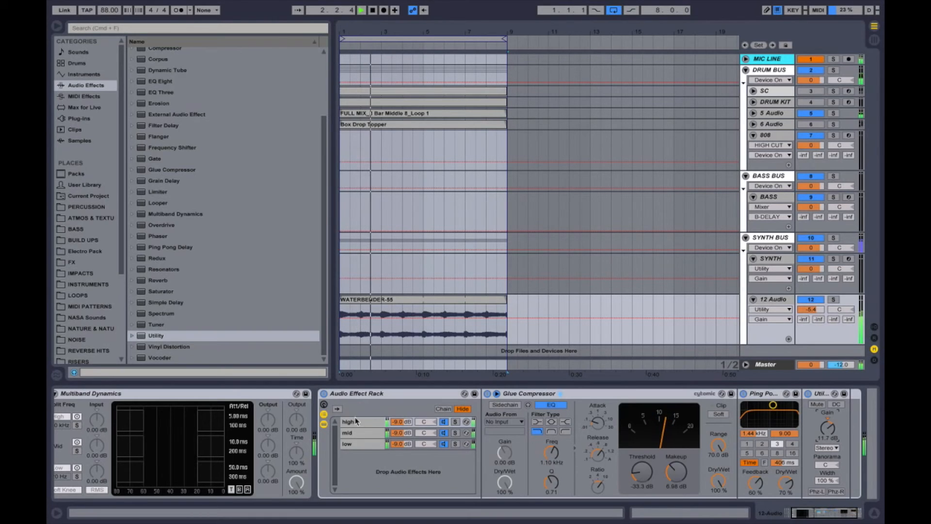
{"action": "left_click", "coordinate": [324, 394]}
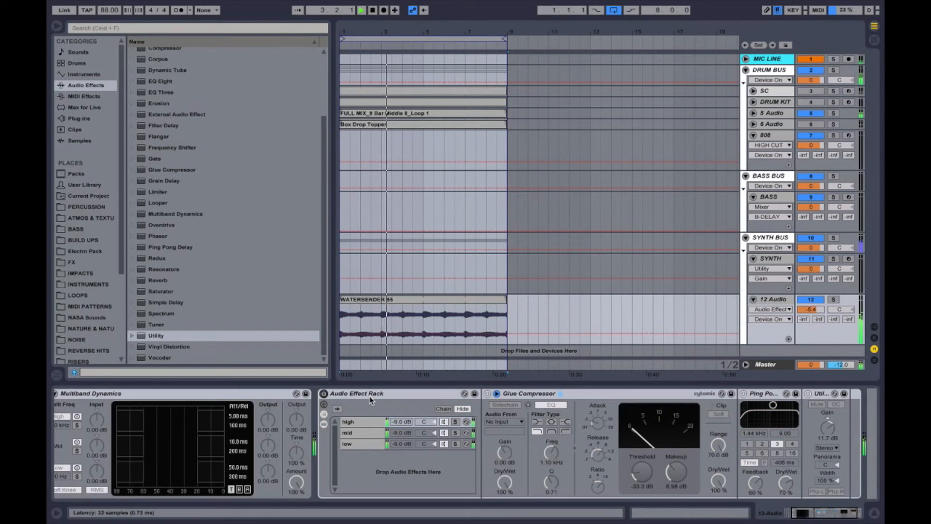
{"action": "left_click", "coordinate": [324, 393]}
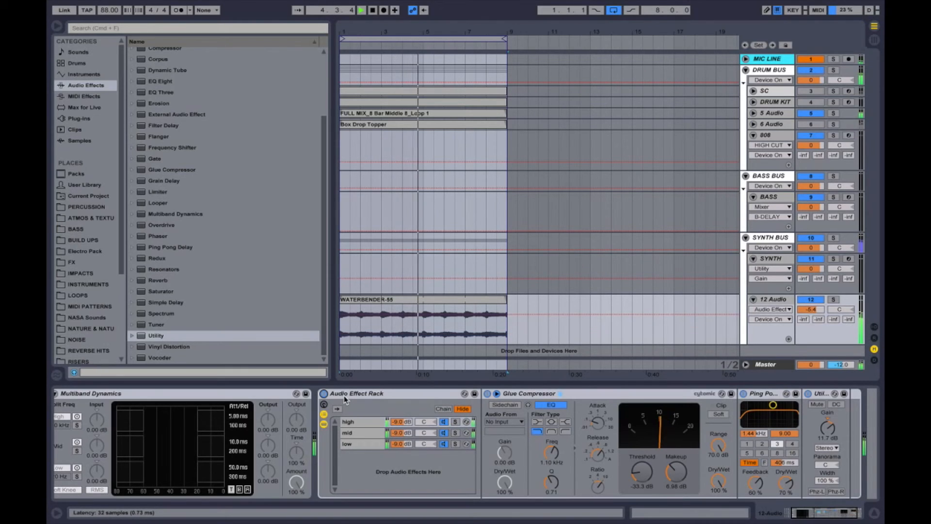